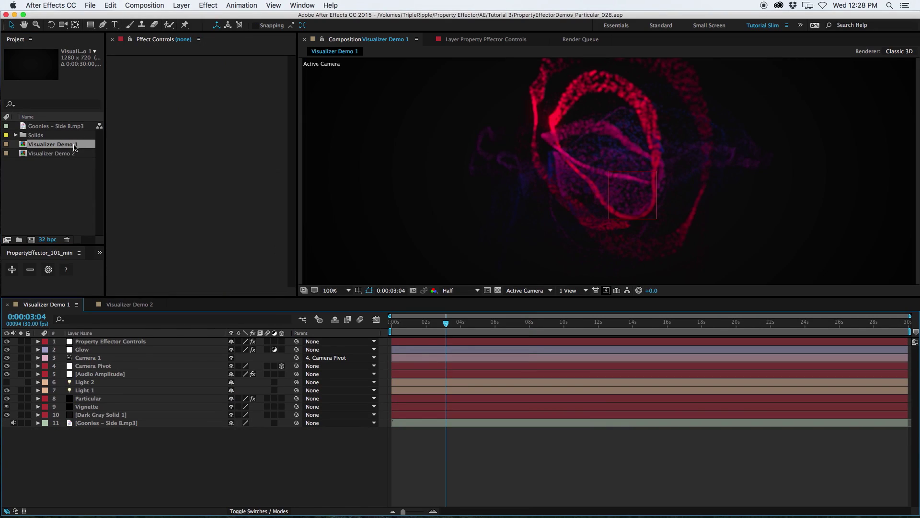
Open the Visualizer Demo 2 composition and scroll down to its Property Effector Controls settings
double_click(77, 154)
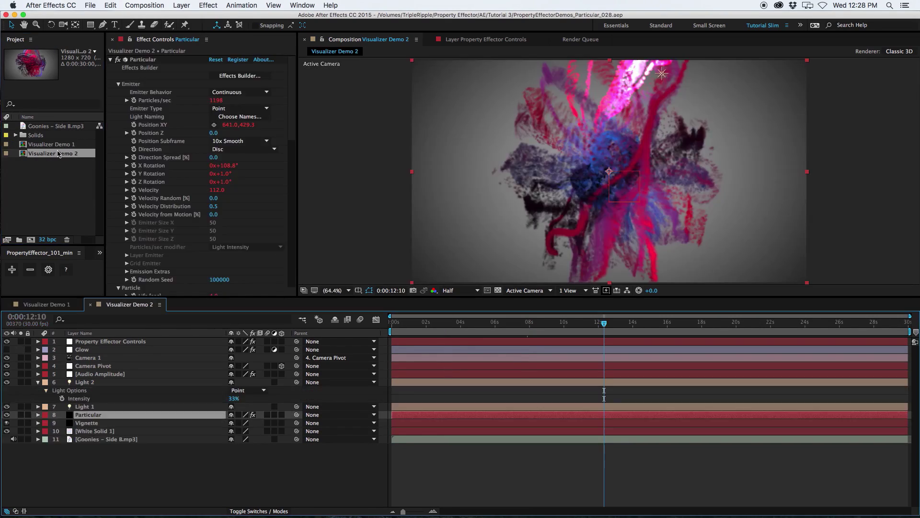
double_click(60, 146)
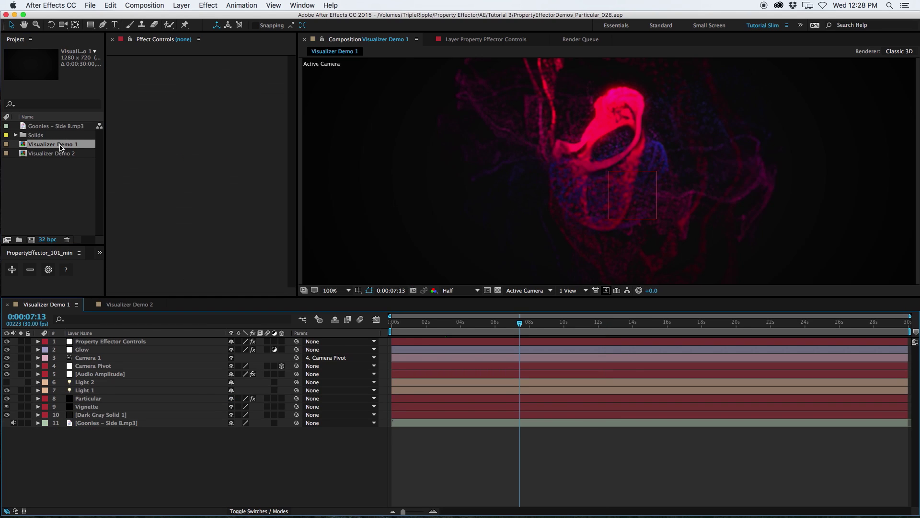
double_click(33, 155)
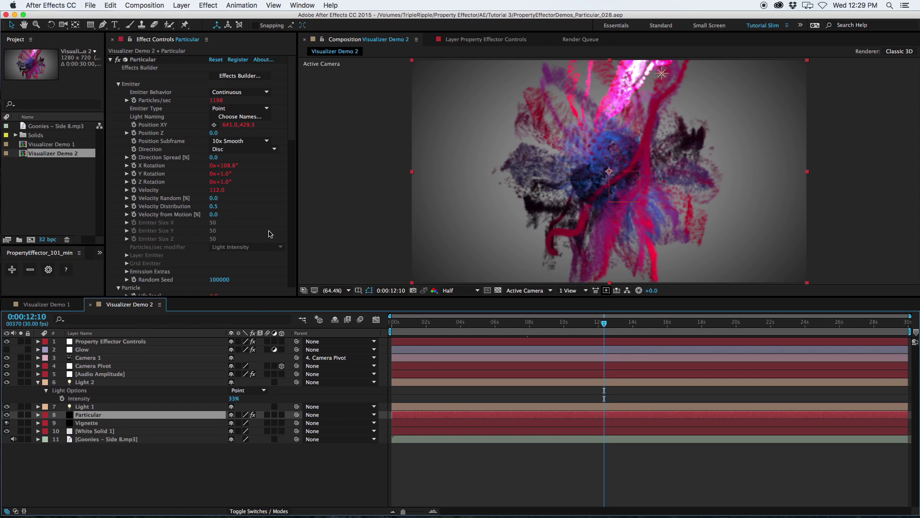
scroll(355, 210, "down", 15)
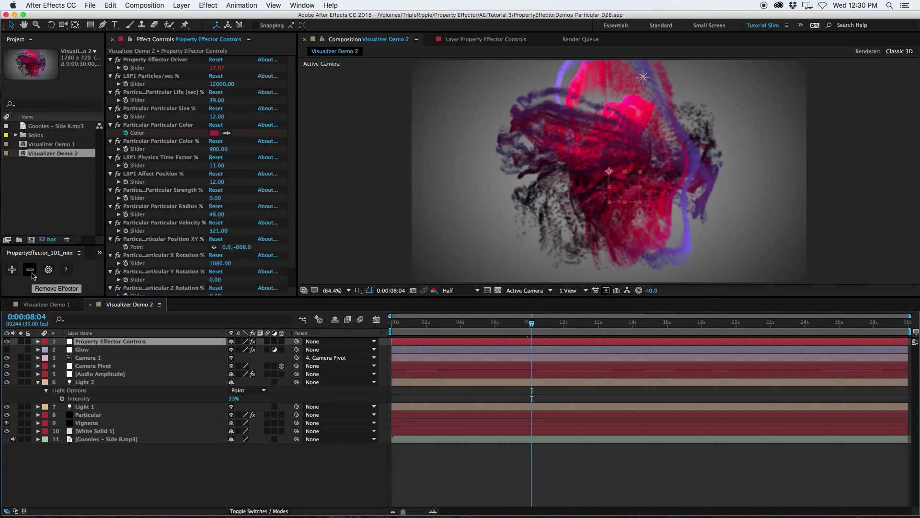
Remove the property effectors one by one, starting with Z Rotation, until none remain
left_click(31, 271)
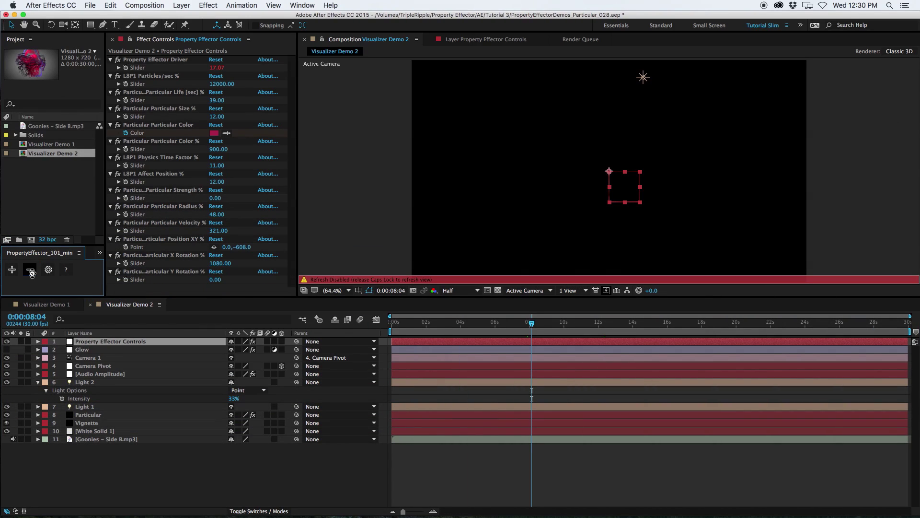
left_click(30, 271)
left_click(30, 271)
left_click(30, 271)
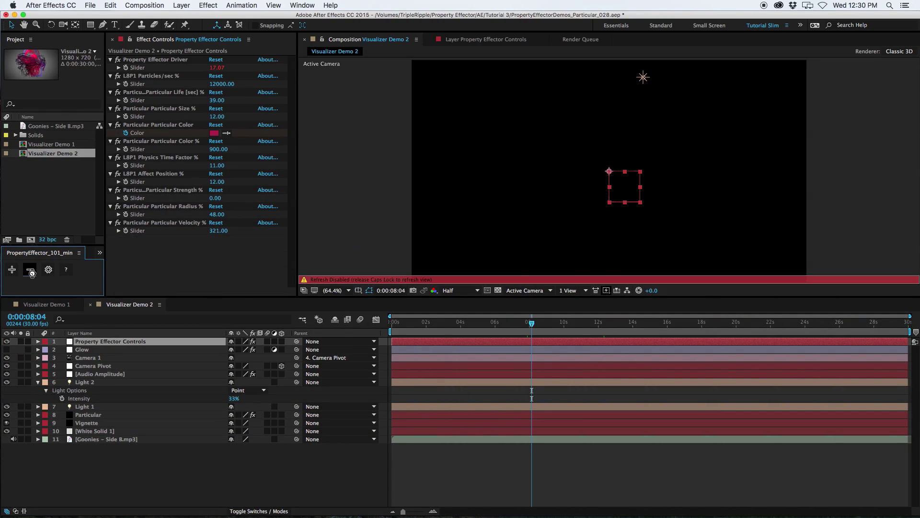
left_click(30, 271)
left_click(31, 271)
left_click(30, 270)
left_click(31, 271)
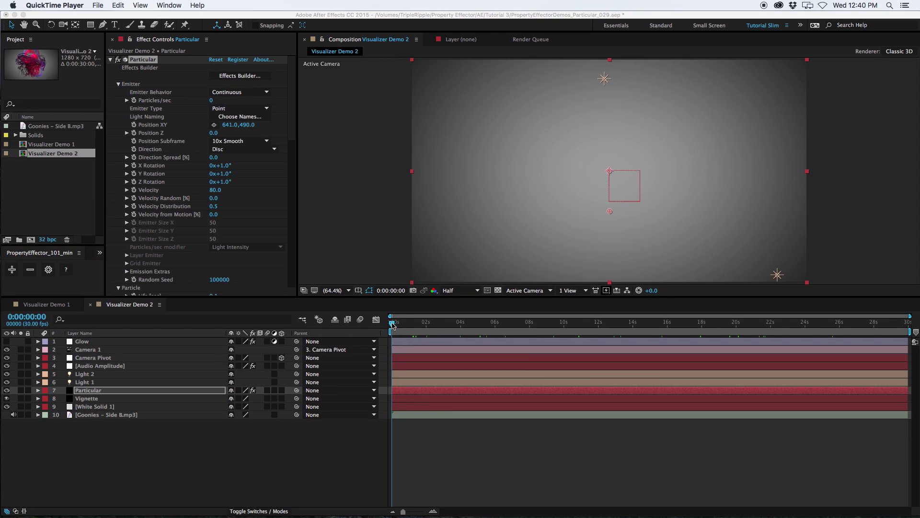
Delete the old [Audio Amplitude] layer from the composition
left_click_drag(392, 325, 474, 350)
left_click(97, 366)
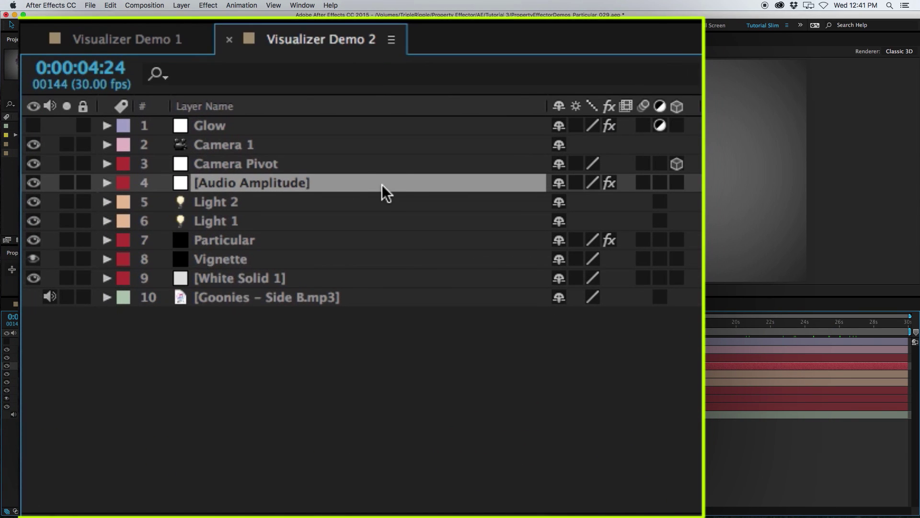
key("Delete")
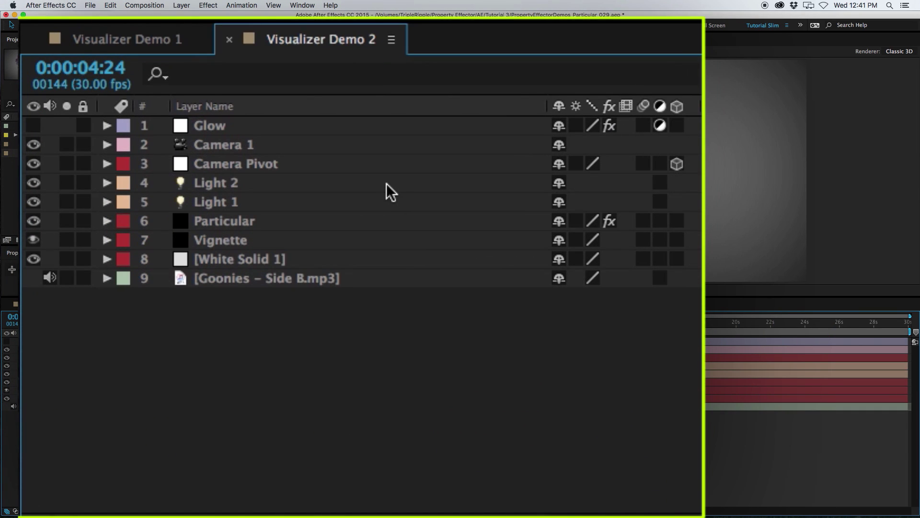
Show only the Particular layer's non-default properties and scroll through them
left_click(291, 226)
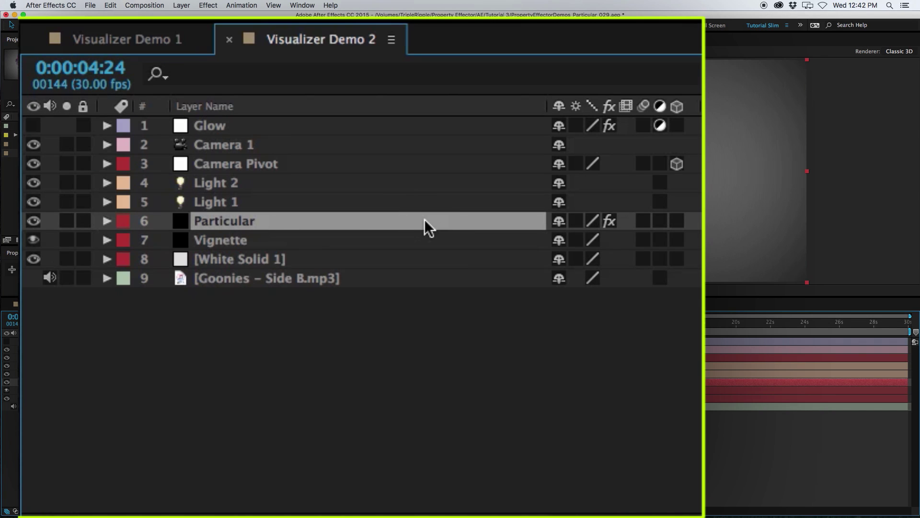
key("u")
key("u")
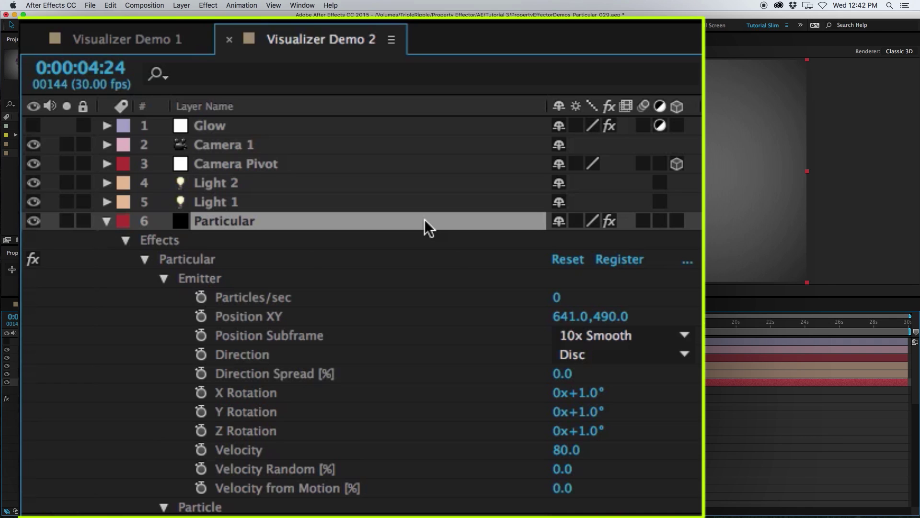
scroll(519, 237, "down", 10)
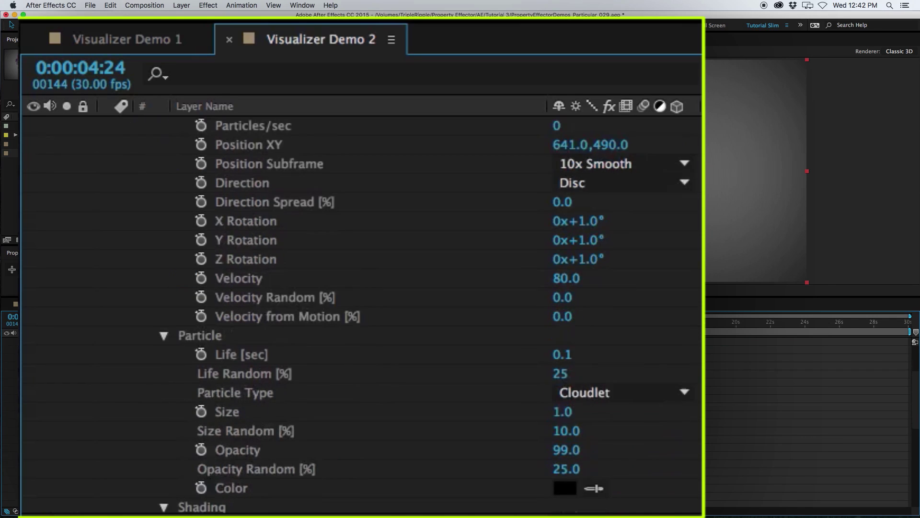
scroll(424, 316, "down", 5)
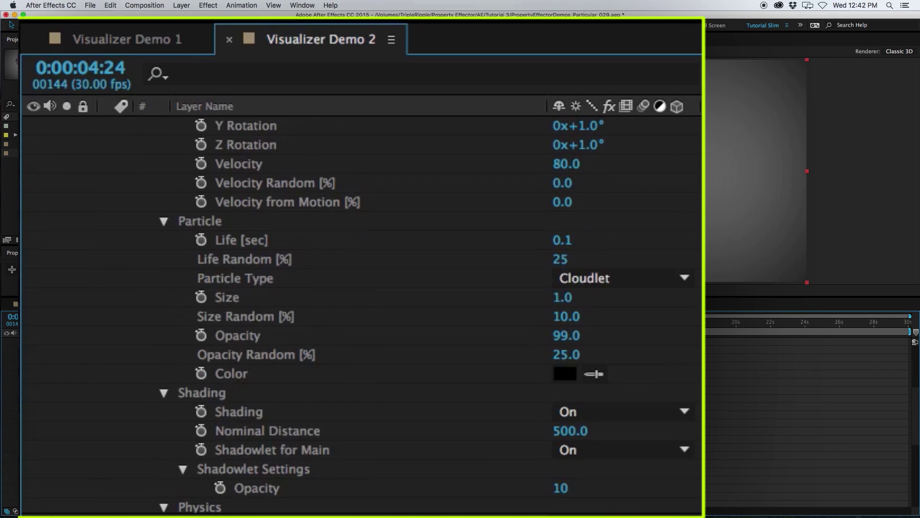
scroll(359, 311, "down", 4)
scroll(359, 312, "down", 7)
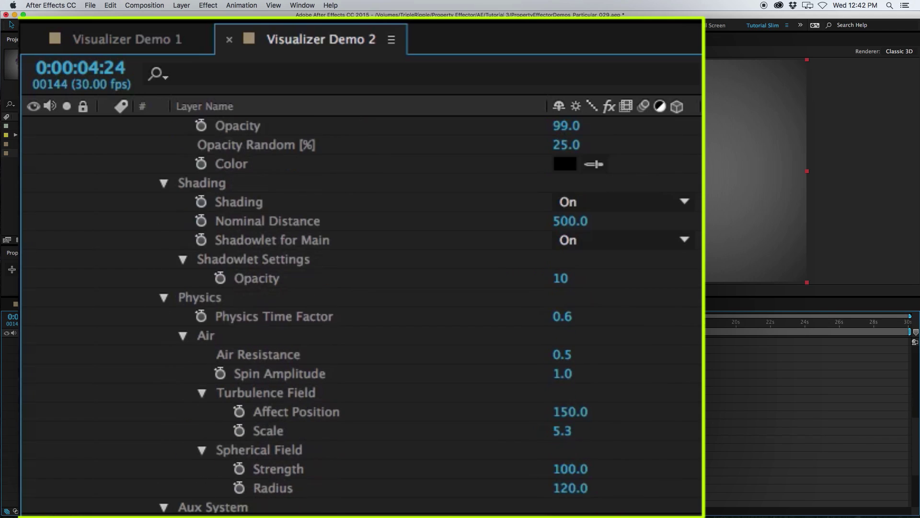
scroll(359, 311, "down", 3)
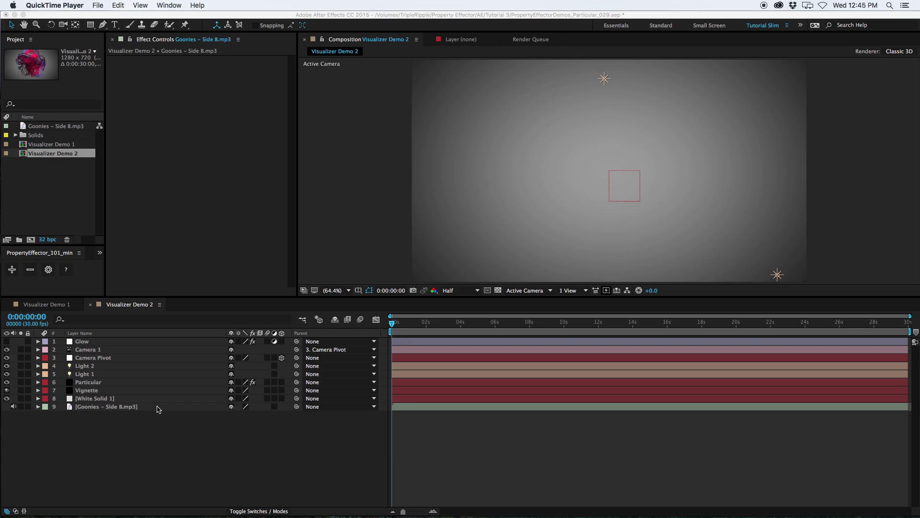
Convert the Goonies – Side B.mp3 audio layer to keyframes with Keyframe Assistant
left_click(158, 409)
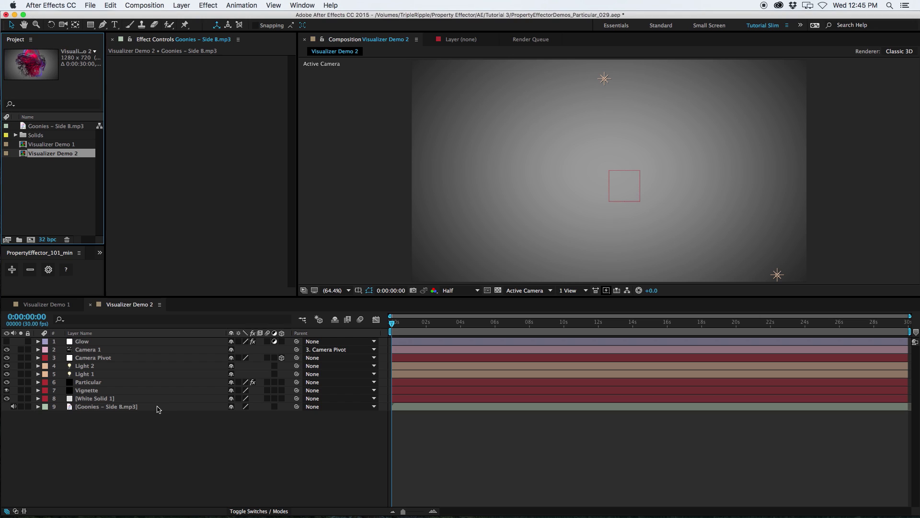
left_click(137, 407)
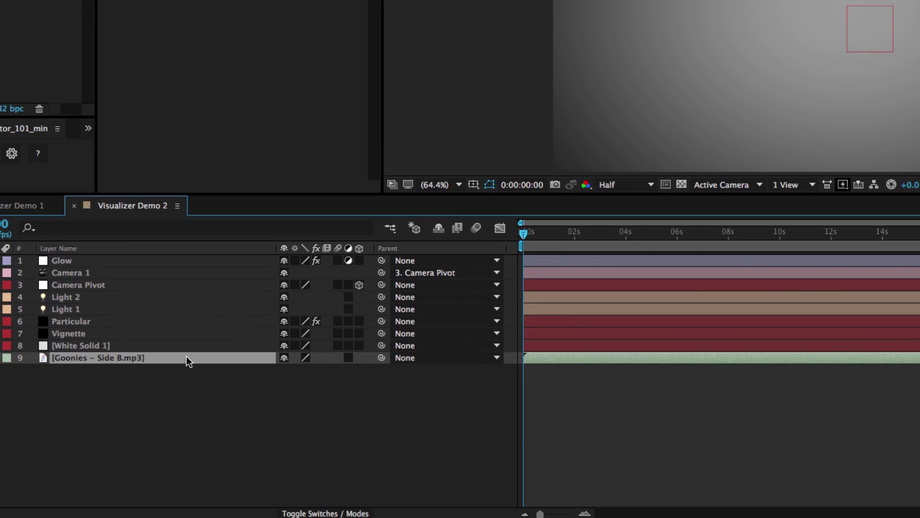
key("l")
key("l")
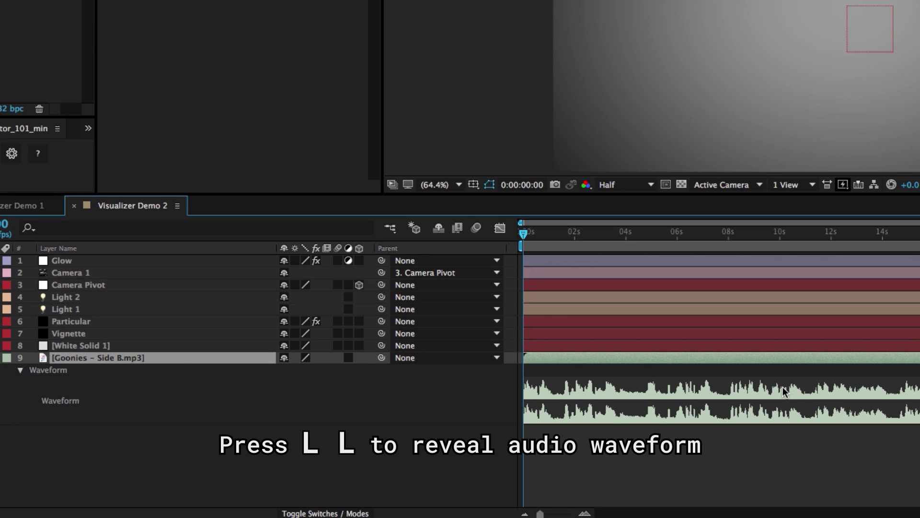
right_click(546, 360)
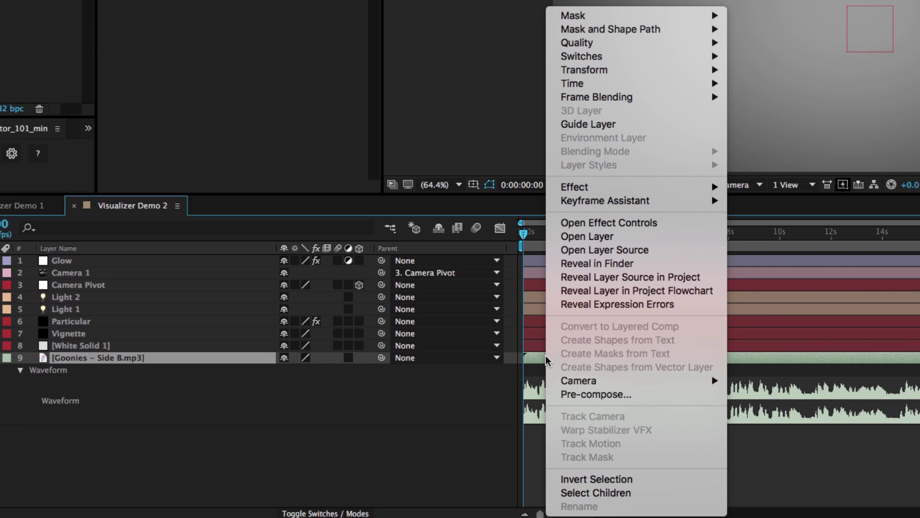
mouse_move(630, 205)
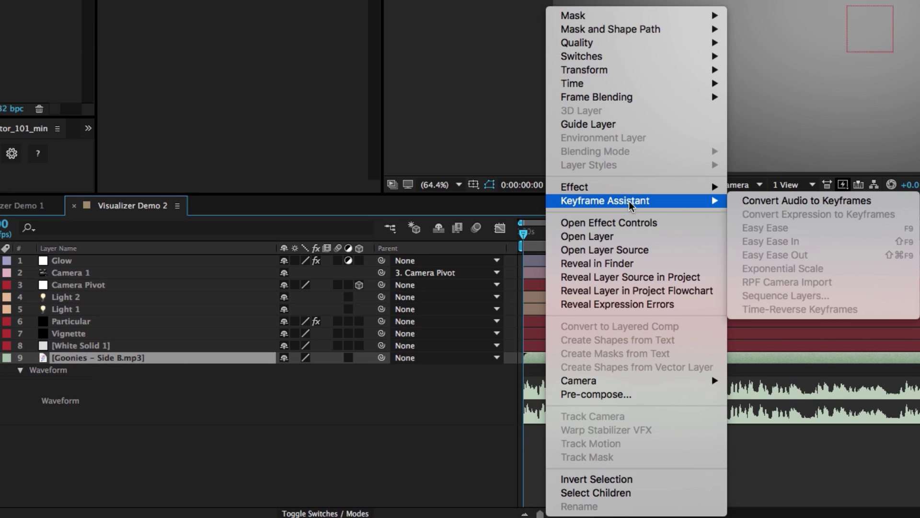
left_click(828, 205)
Reveal the new [Audio Amplitude] layer's keyframed channel sliders and check their values later in time
left_click(170, 261)
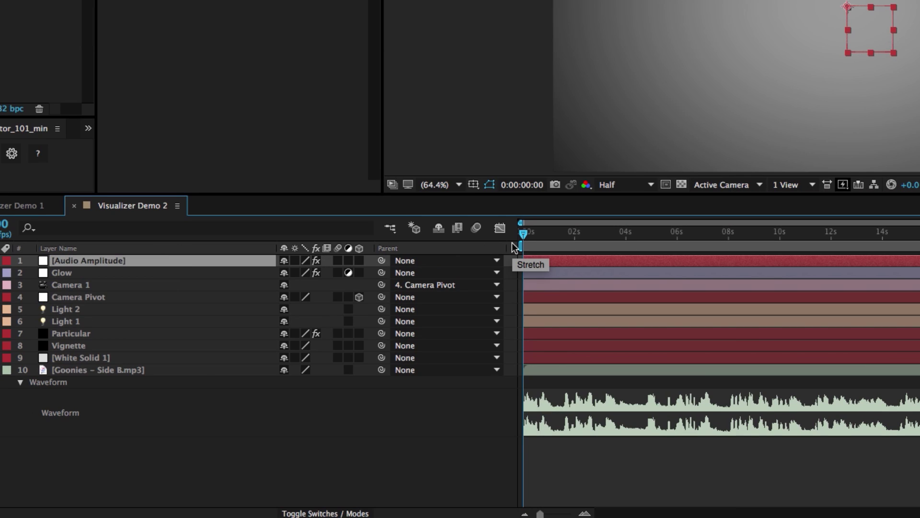
key("u")
key("u")
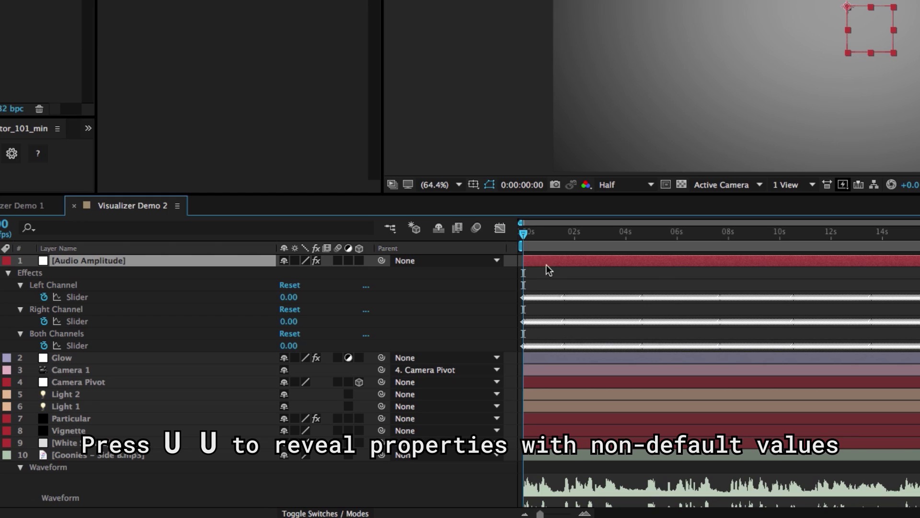
left_click_drag(551, 235, 612, 237)
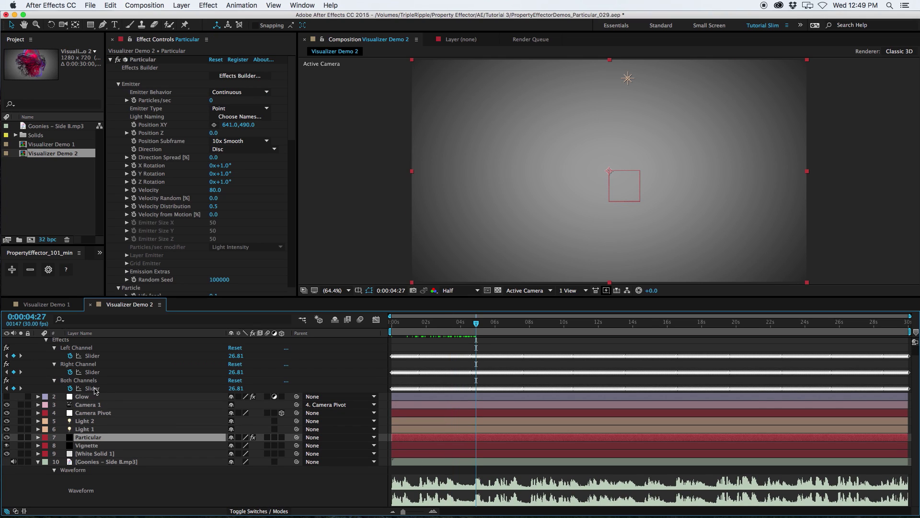
Select Particular's Particles/sec property and add a property effector to drive it
left_click(93, 383)
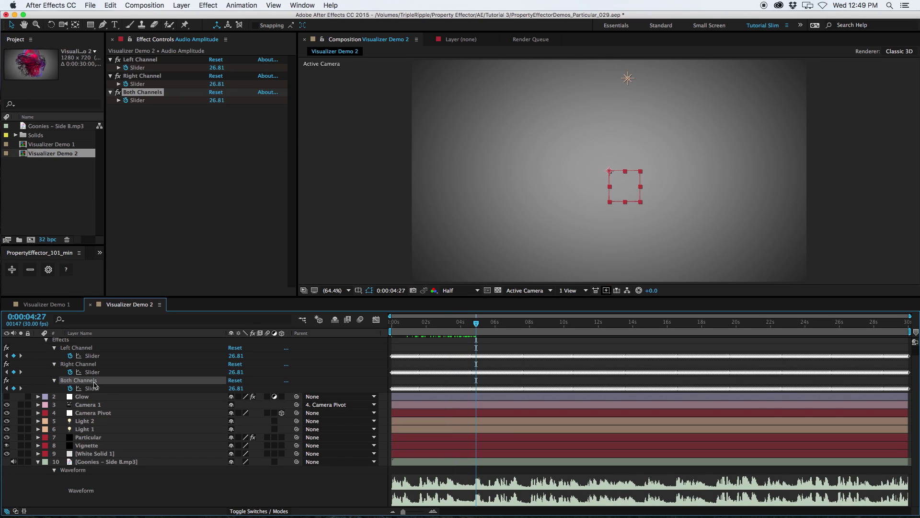
left_click(95, 438)
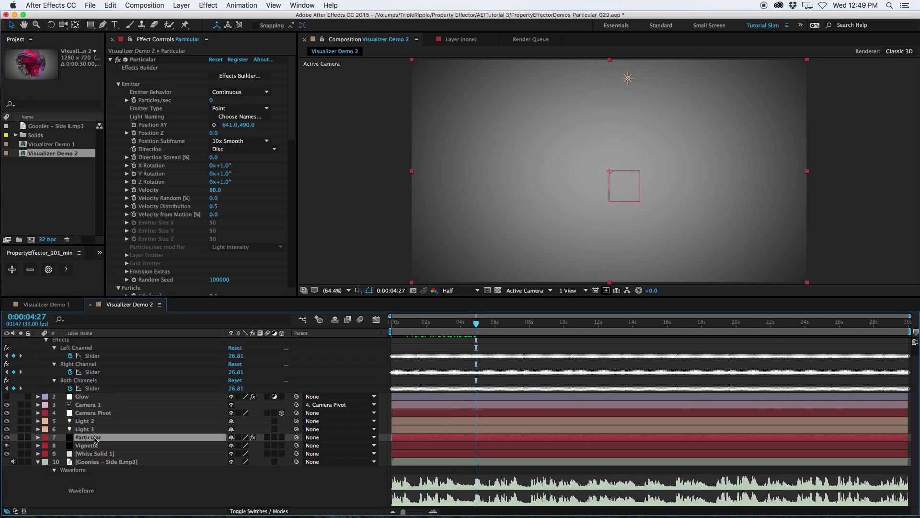
key("u")
key("u")
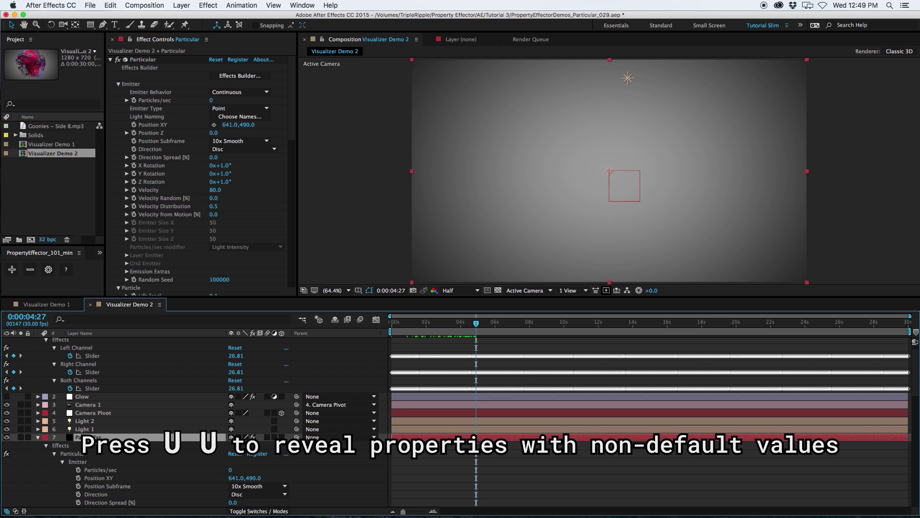
scroll(192, 422, "down", 3)
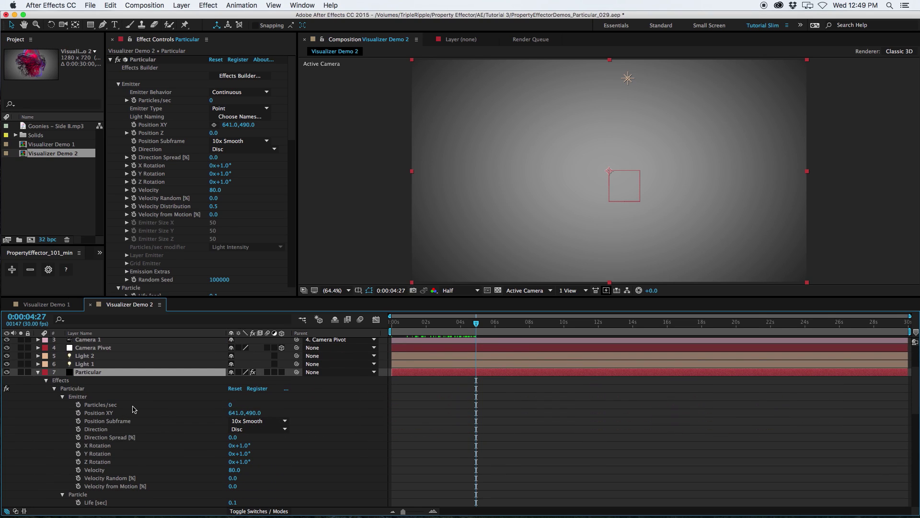
left_click(106, 406)
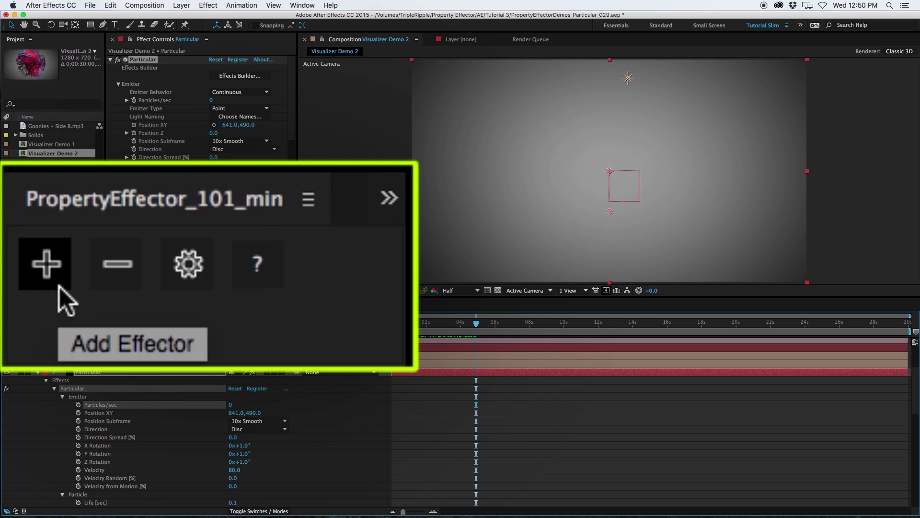
left_click(15, 276)
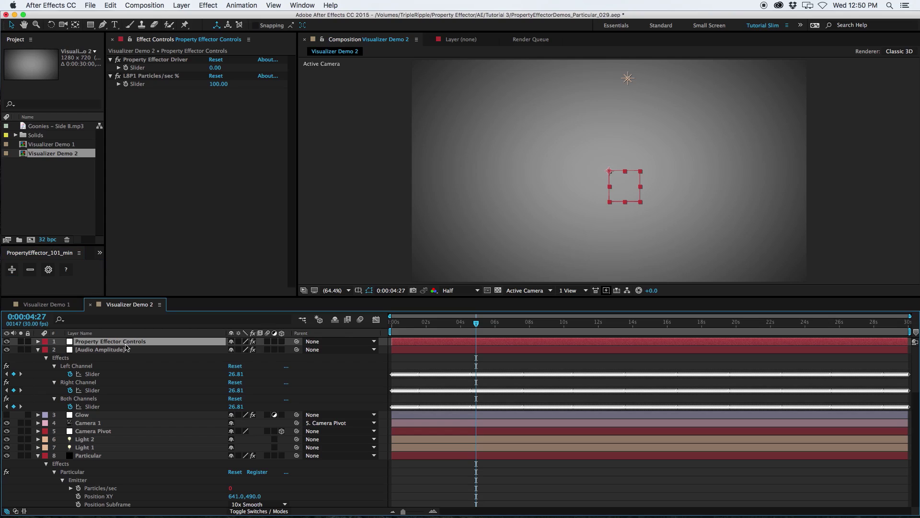
Add an expression to the Property Effector Driver slider on the controls layer
left_click(163, 77)
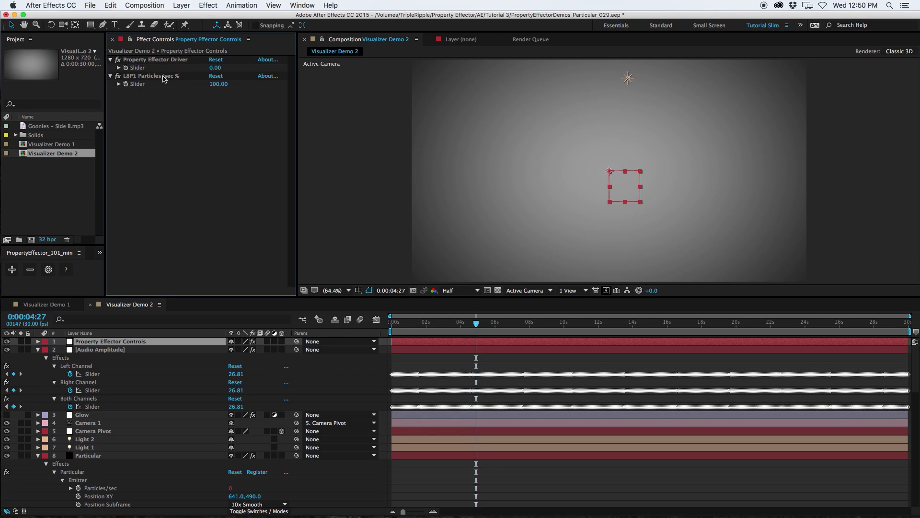
left_click(163, 78)
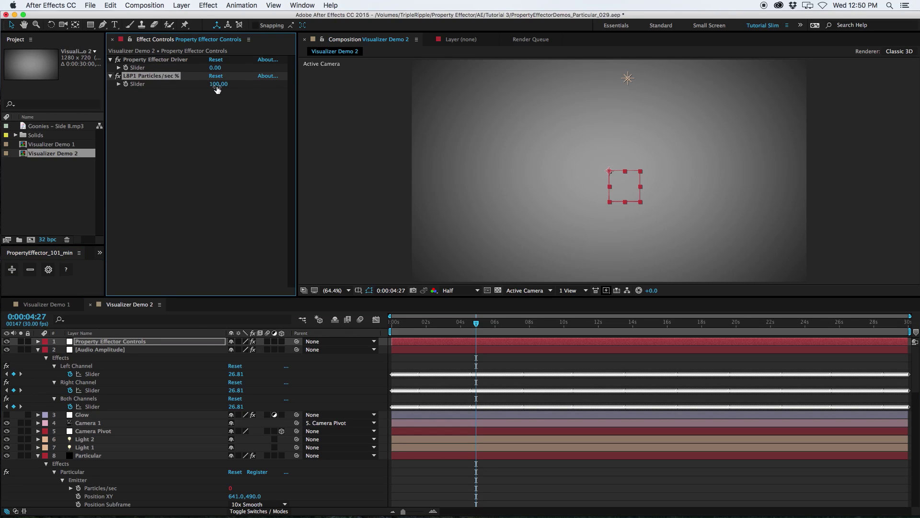
left_click(238, 489)
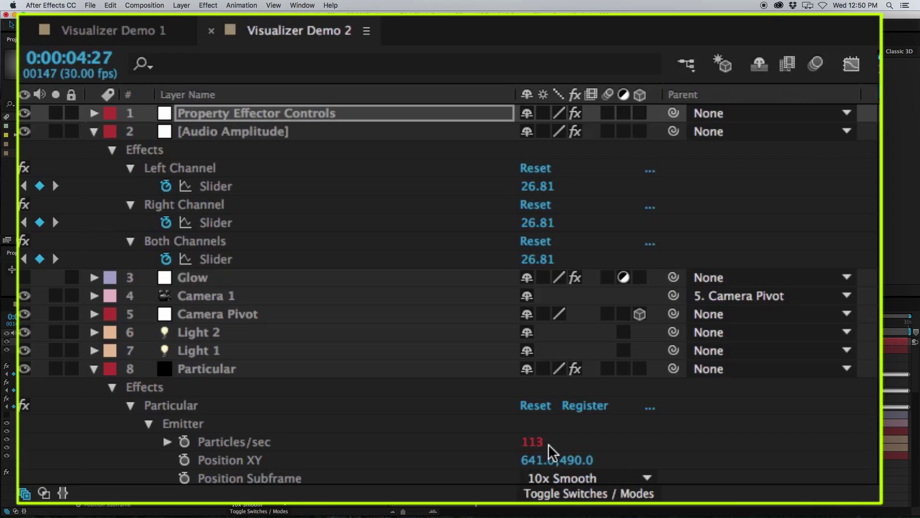
left_click(94, 114)
left_click(112, 131)
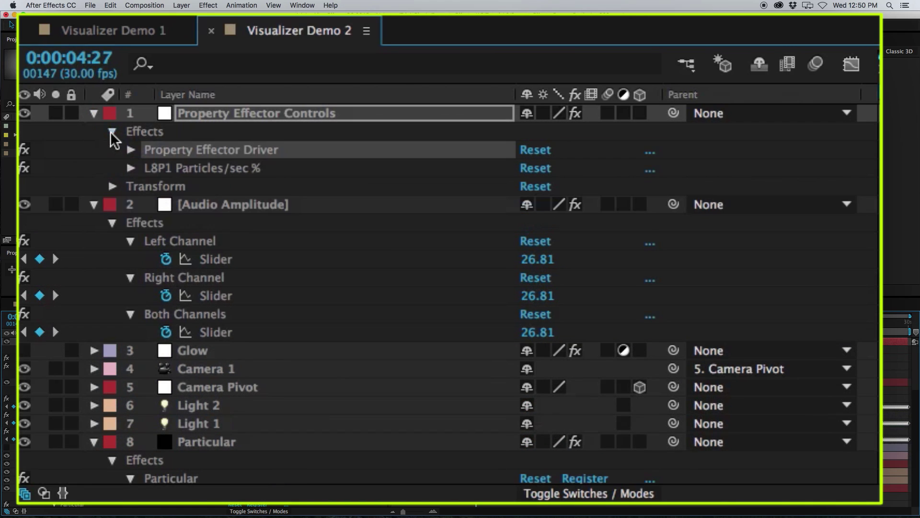
left_click(131, 149)
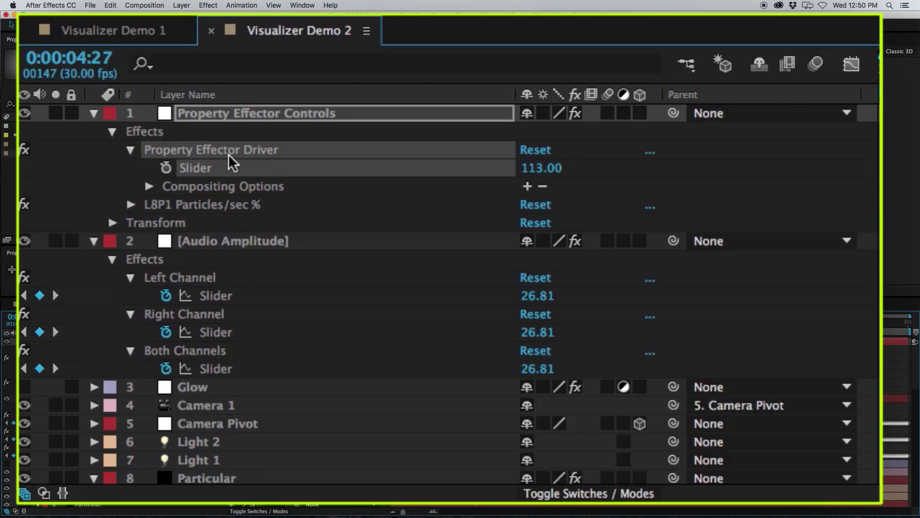
left_click(169, 168, "alt")
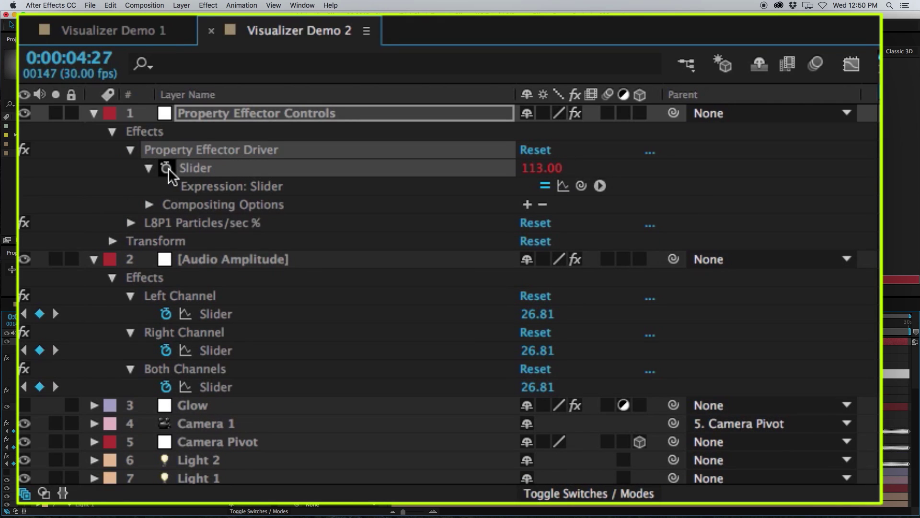
key("Return")
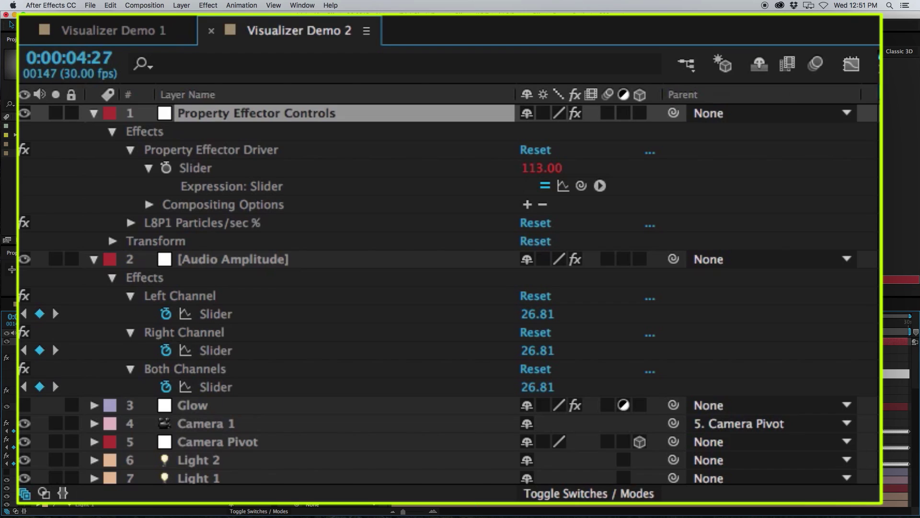
Pick-whip the driver expression toward the Audio Amplitude layer's sliders
scroll(449, 306, "down", 1)
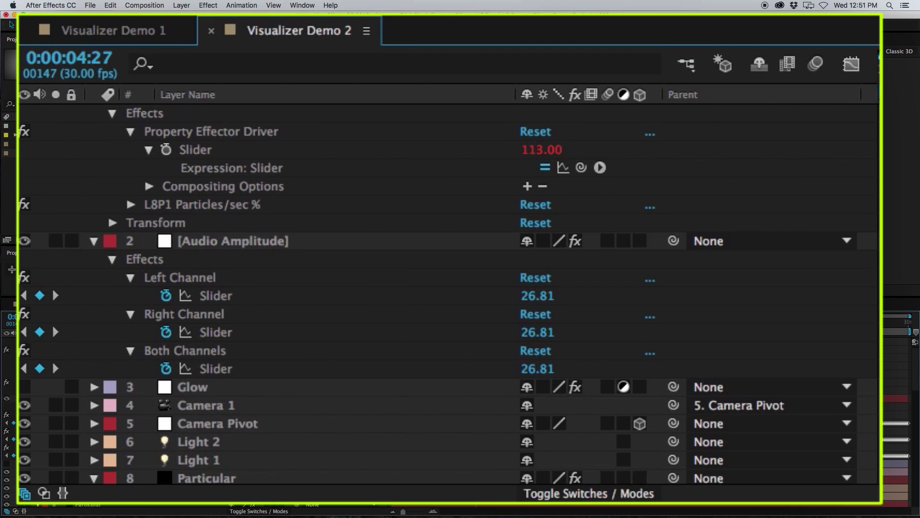
left_click(581, 168)
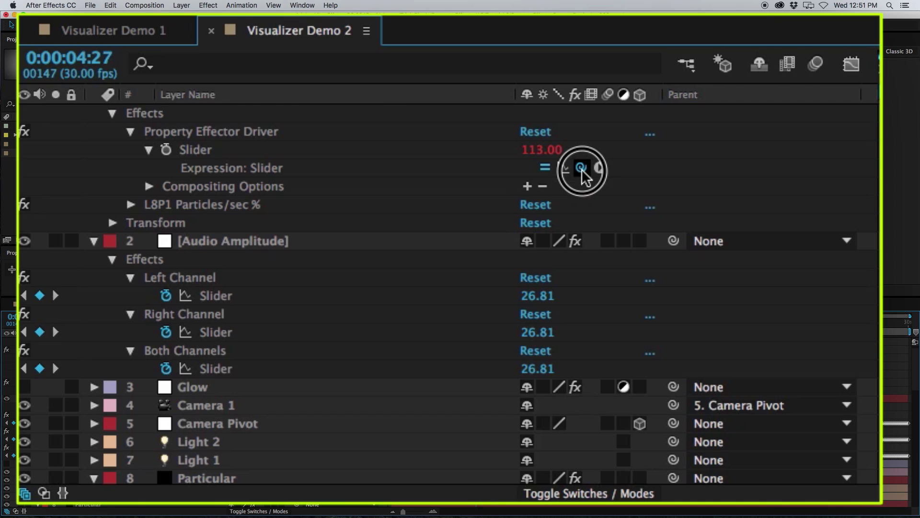
left_click_drag(582, 168, 215, 374)
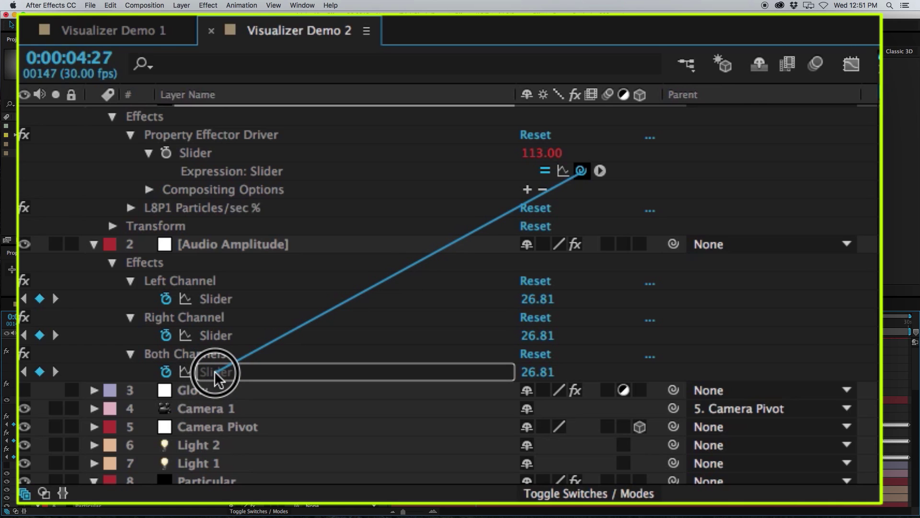
Link the driver to Both Channels, then check Particles/sec at 0:00:08:00, 0:00:19:27 and 0:00:26:28
left_click_drag(214, 370, 214, 370)
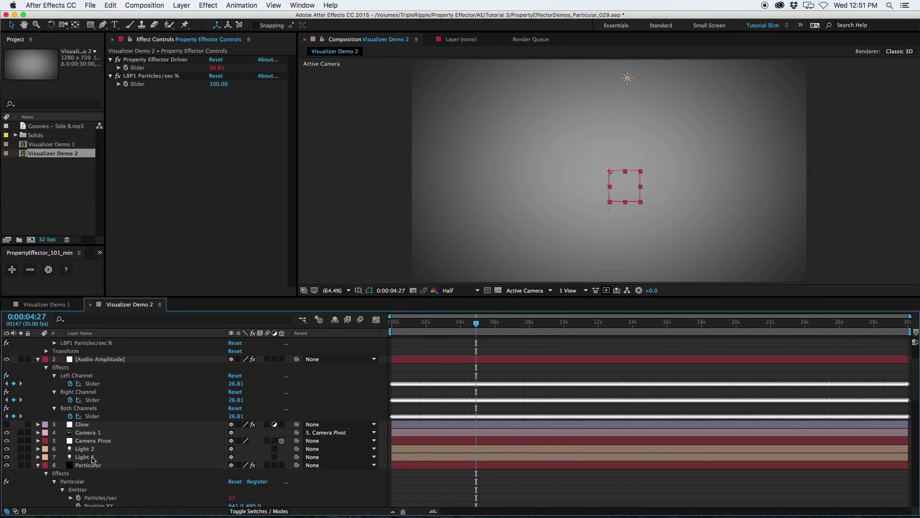
left_click(496, 329)
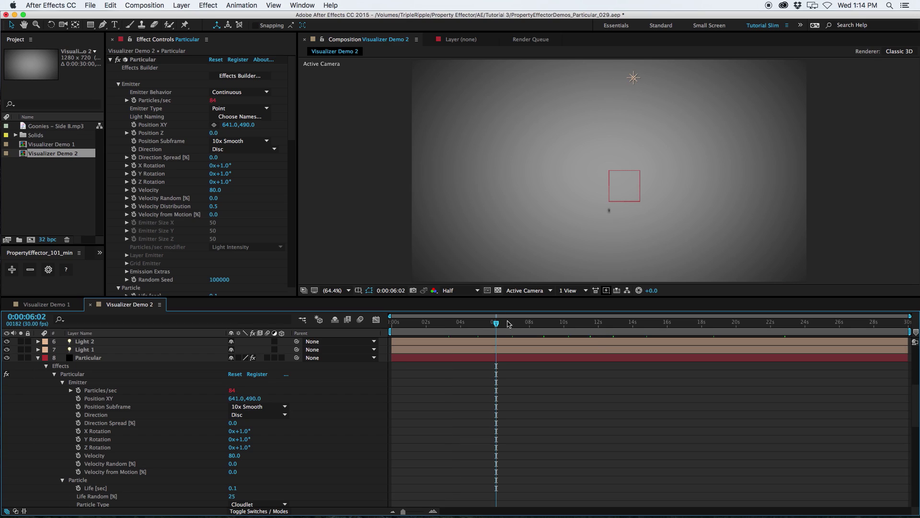
left_click(529, 329)
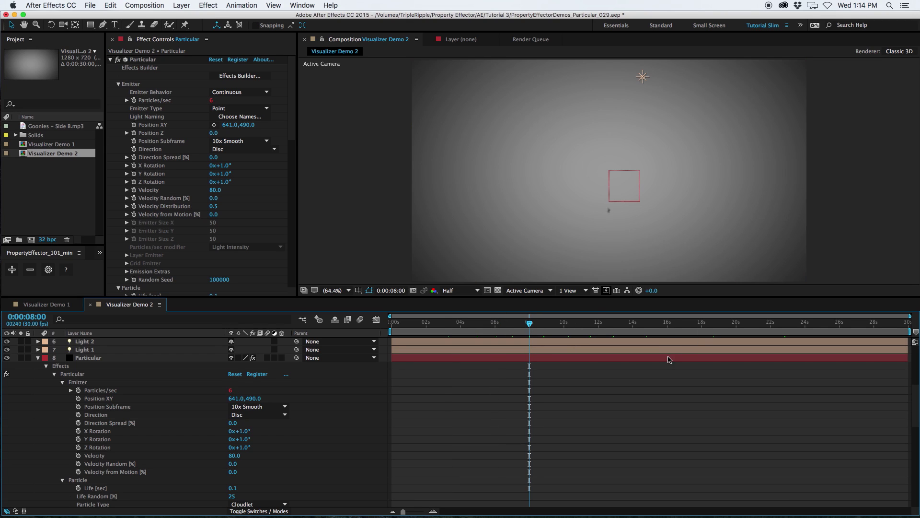
left_click(676, 326)
left_click(734, 324)
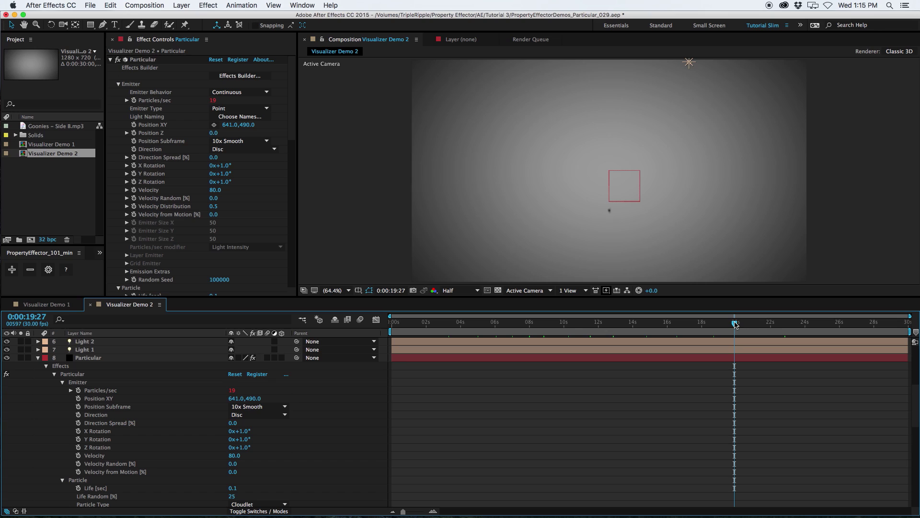
left_click(787, 325)
left_click(856, 325)
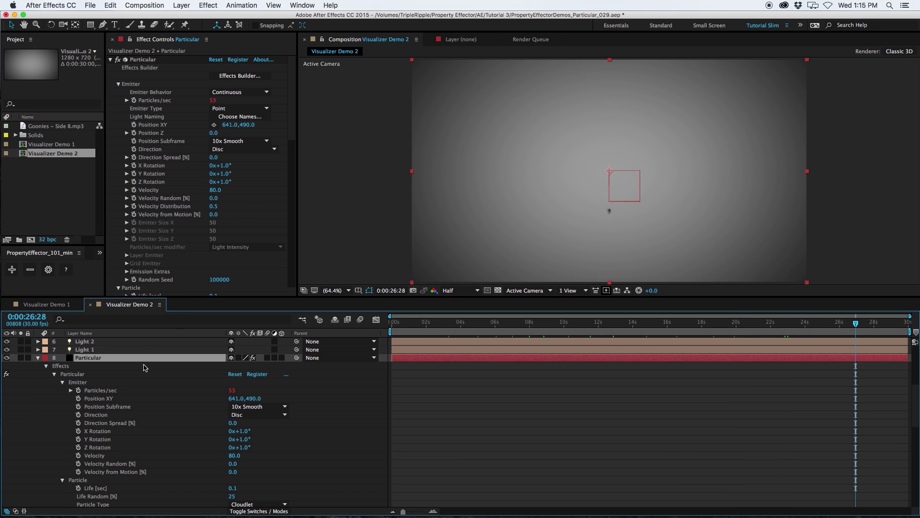
scroll(144, 364, "up", 6)
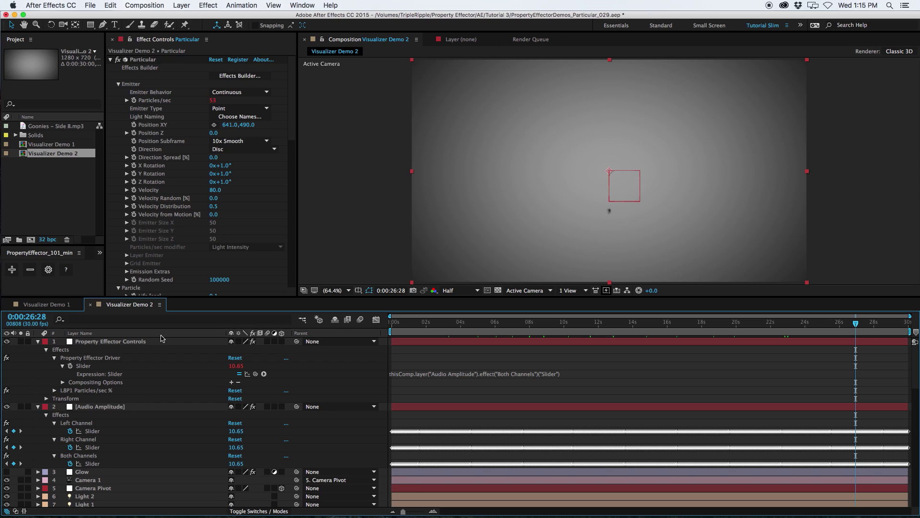
Raise L8P1 Particles/sec % to 1170 and select Particular's Velocity, Life, Size, Opacity and Color
left_click(158, 342)
left_click_drag(215, 89, 249, 88)
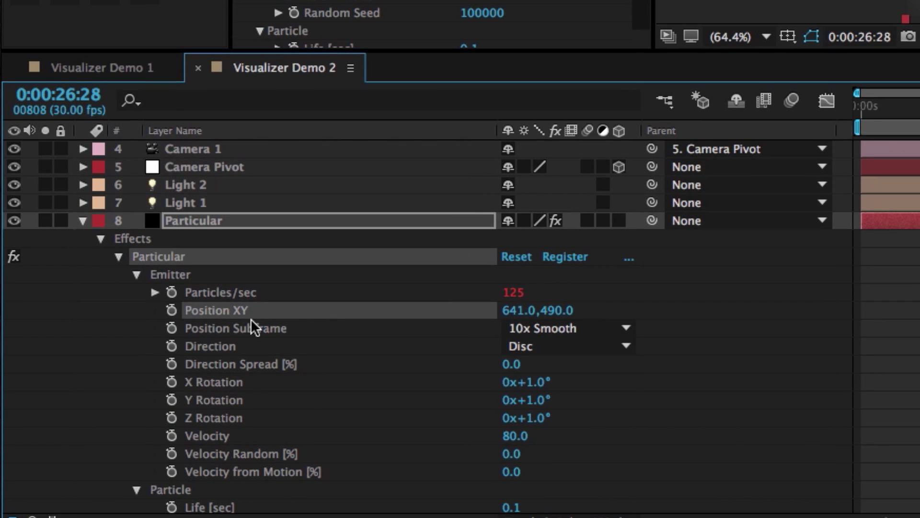
left_click(246, 438, "super")
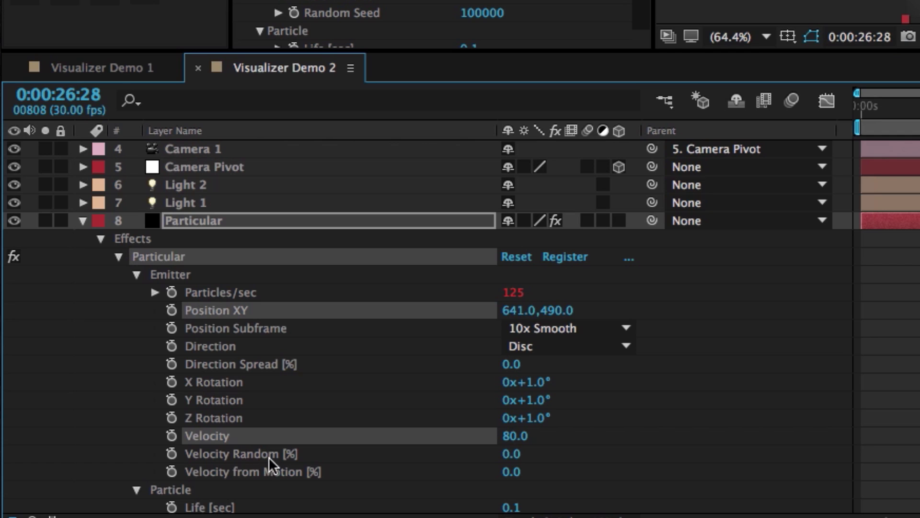
scroll(316, 443, "down", 3)
left_click(216, 453, "super")
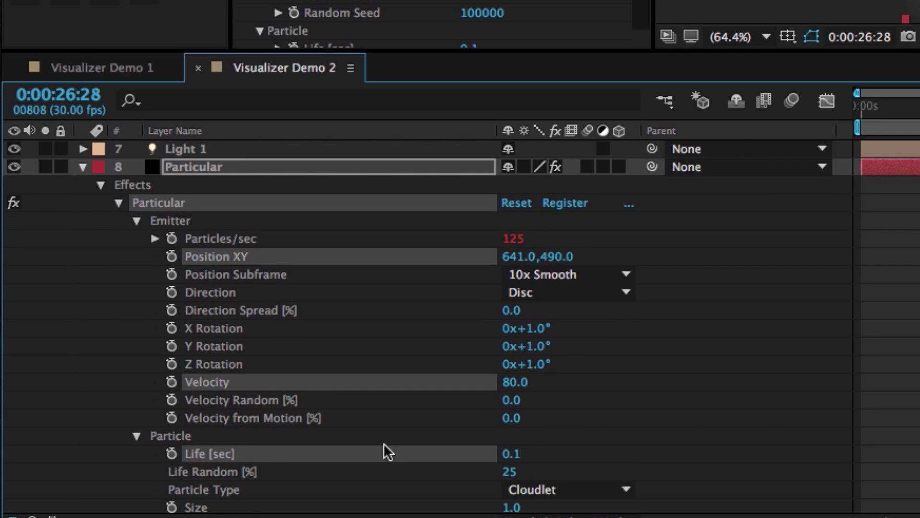
scroll(383, 438, "down", 4)
scroll(383, 435, "down", 4)
left_click(215, 365, "super")
left_click(227, 400, "super")
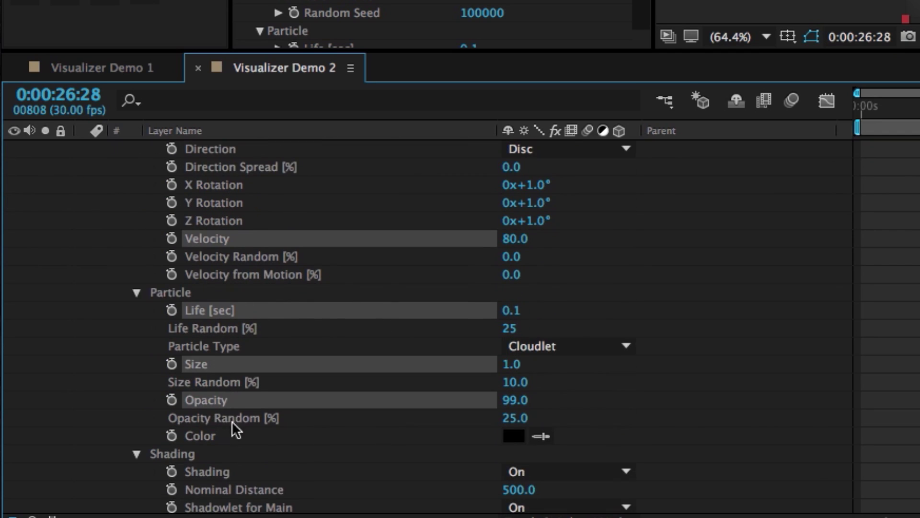
left_click(251, 435, "super")
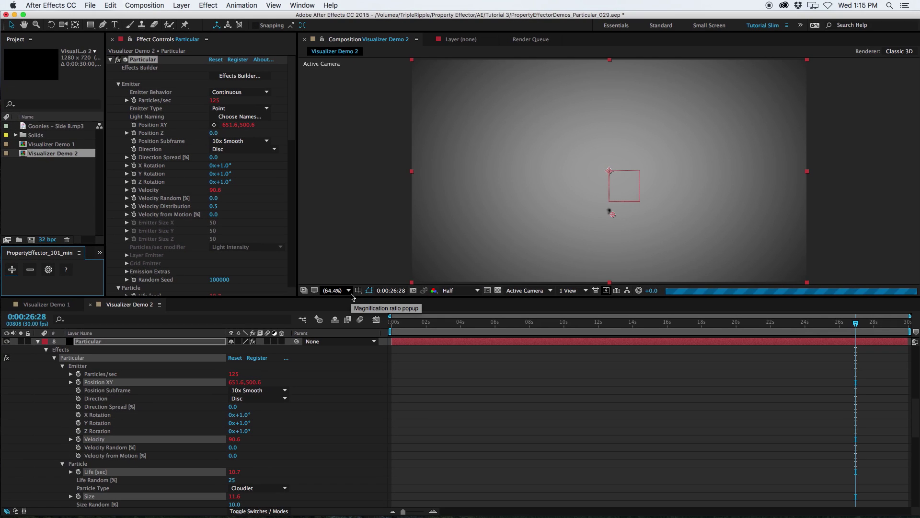
Set the Position XY % point to 0,0
left_click(467, 324)
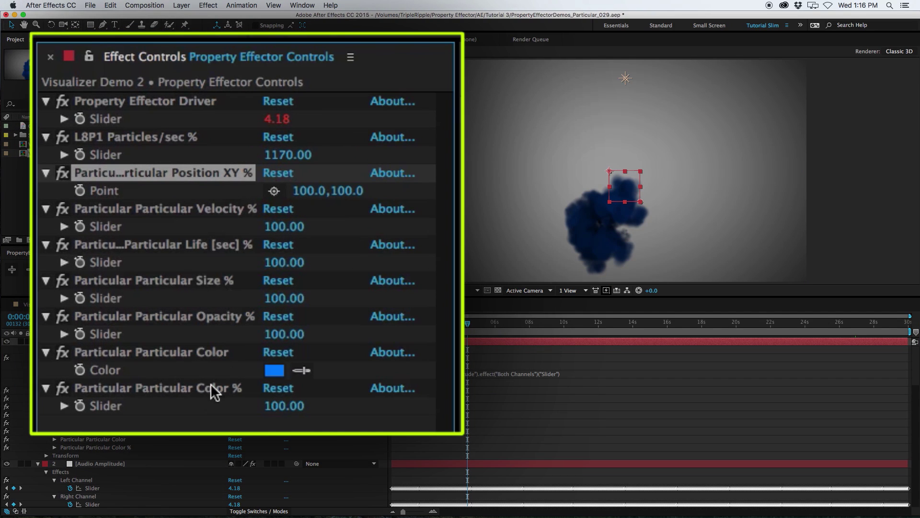
left_click(189, 250, "shift")
left_click(253, 127)
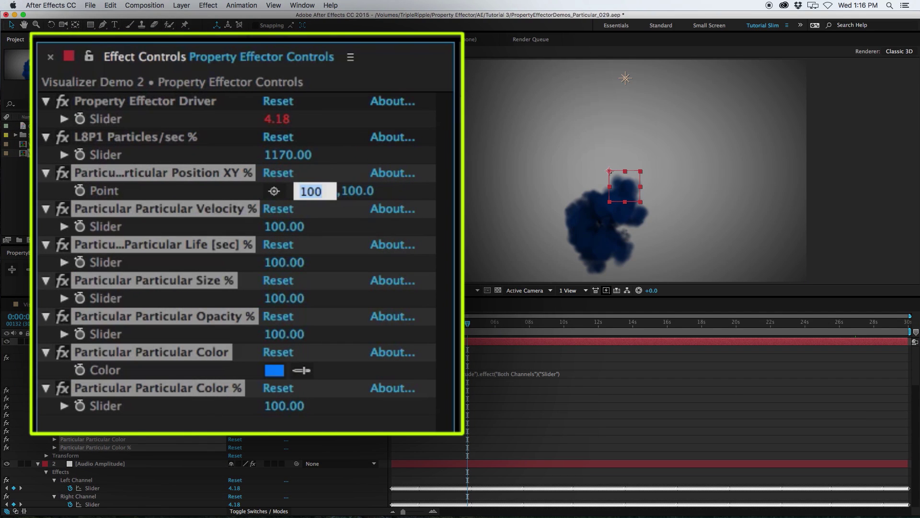
type("0")
key("Tab")
type("0")
key("Return")
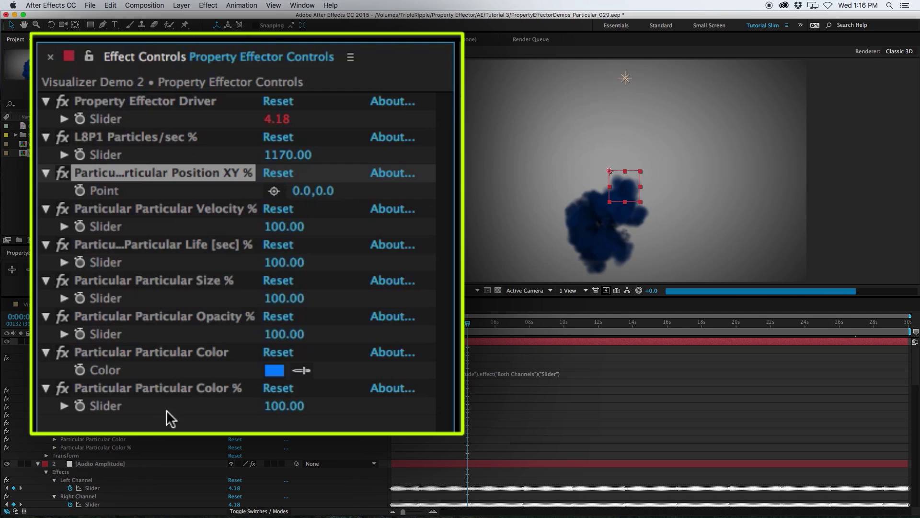
Set the Velocity through Color % sliders all to 0
left_click(195, 388)
left_click(204, 211, "shift")
left_click(267, 226)
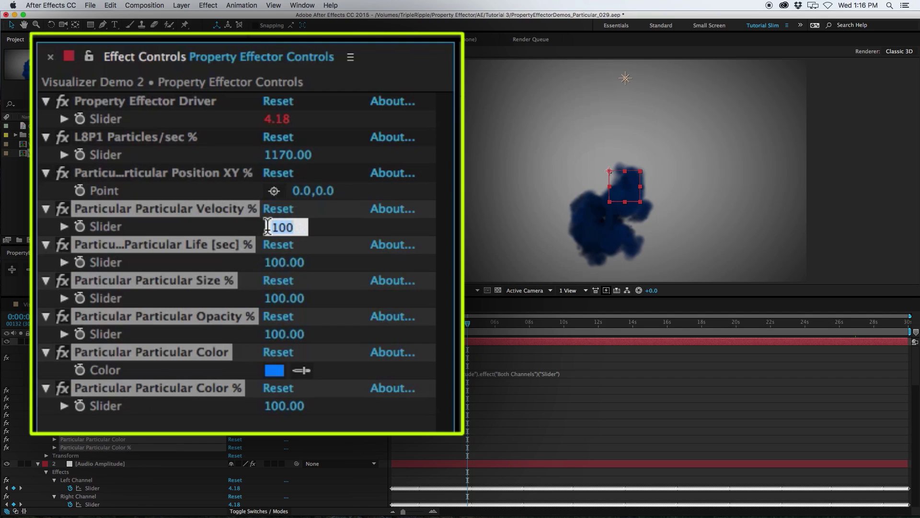
type("0")
key("Return")
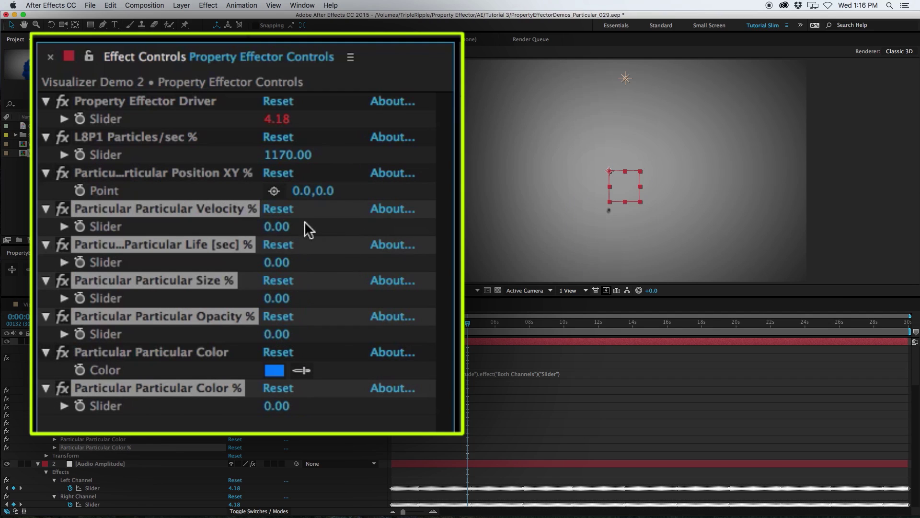
left_click(262, 339)
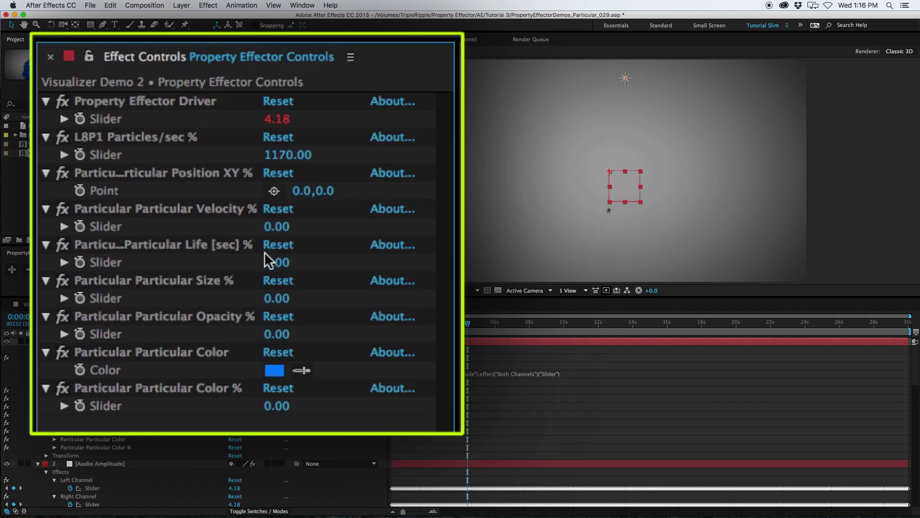
Change the Position XY % point's Y value to -500 and preview around 10 seconds
left_click(144, 176)
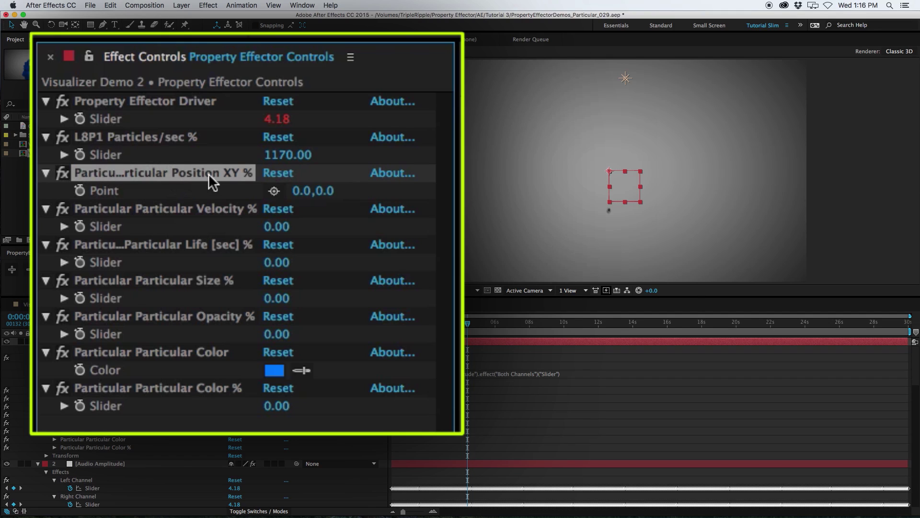
left_click(325, 191)
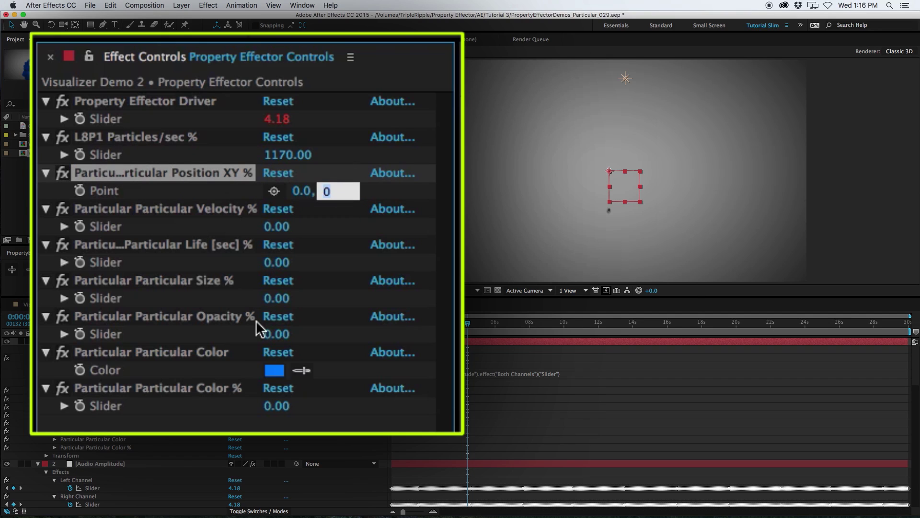
type("-500")
key("Return")
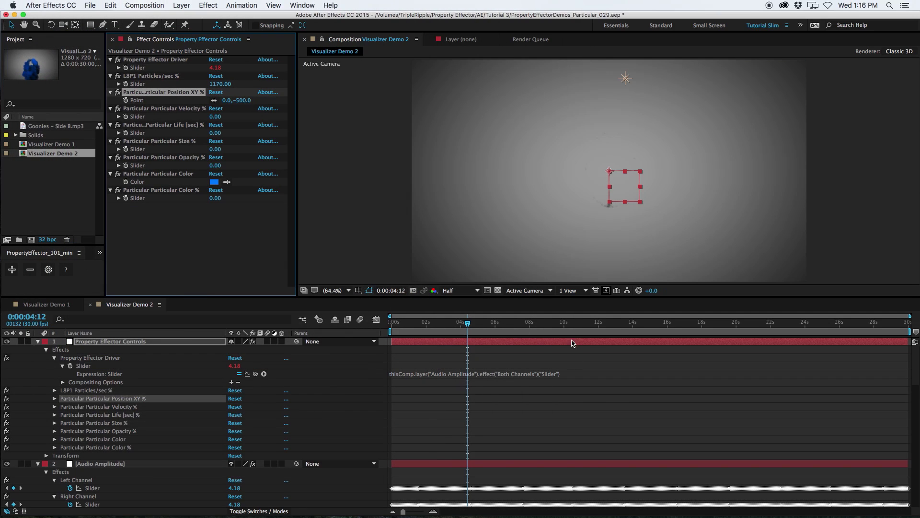
left_click(571, 323)
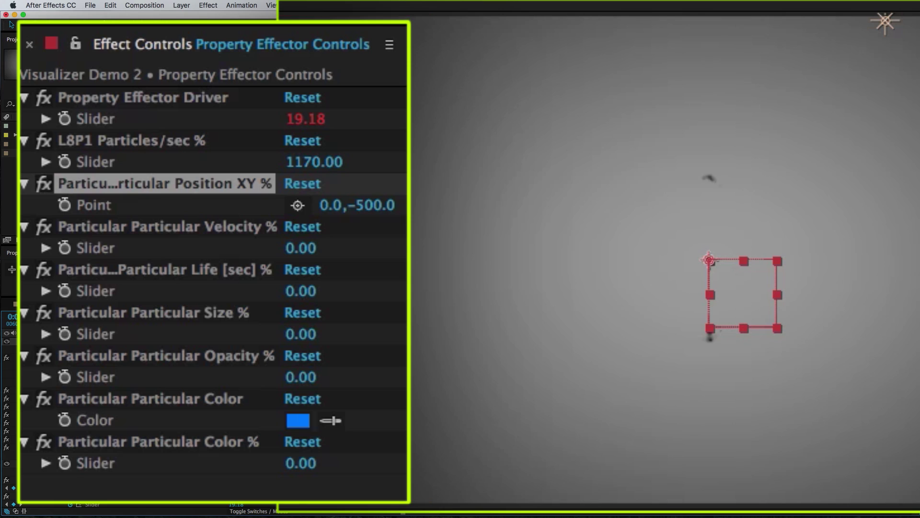
Set Velocity % to 200, then scrub it up to 1330
left_click(299, 246)
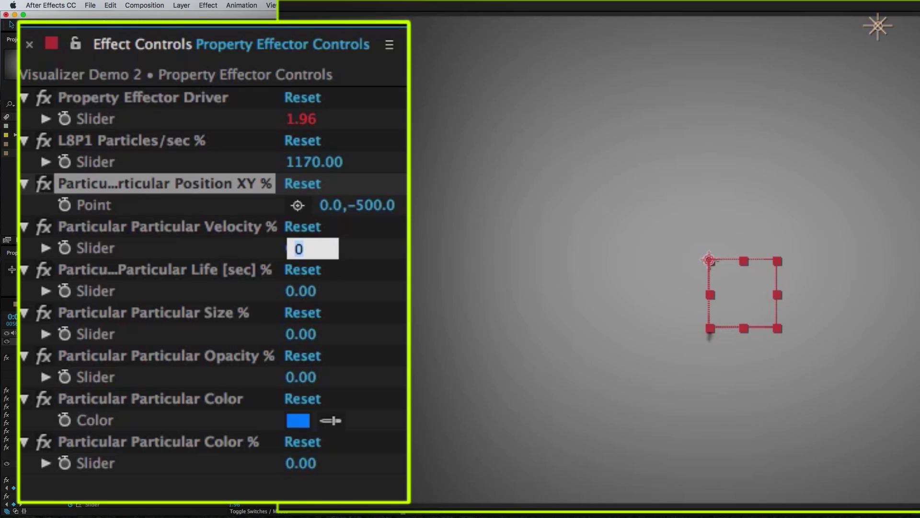
type("200")
key("Return")
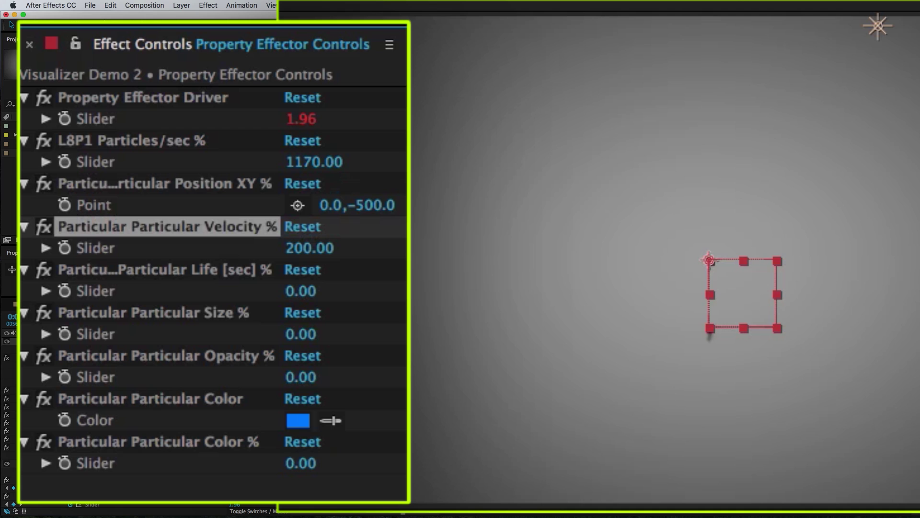
left_click_drag(307, 248, 336, 245)
Set the Life % amount to 5, trying 130 and 3 first
mouse_move(294, 292)
left_mouse_down()
mouse_move(328, 287)
mouse_move(310, 292)
left_mouse_up()
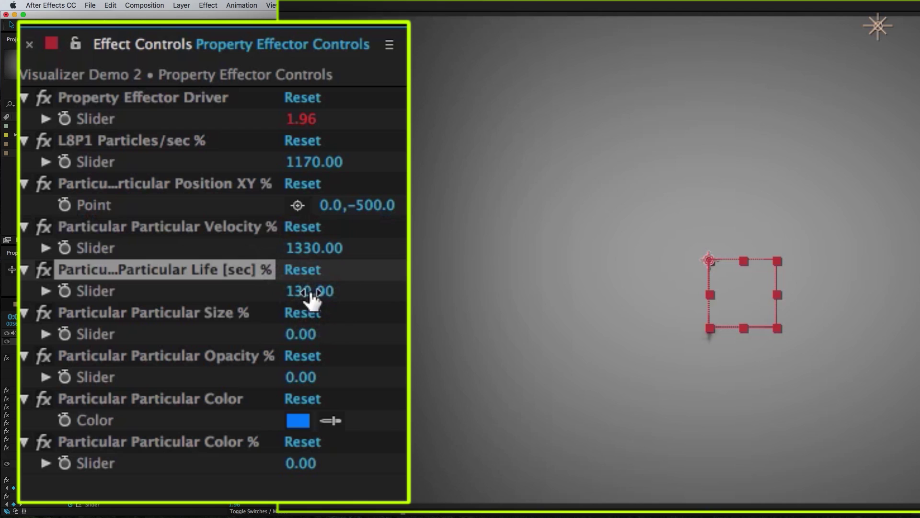
left_click(309, 292)
type("3")
key("Return")
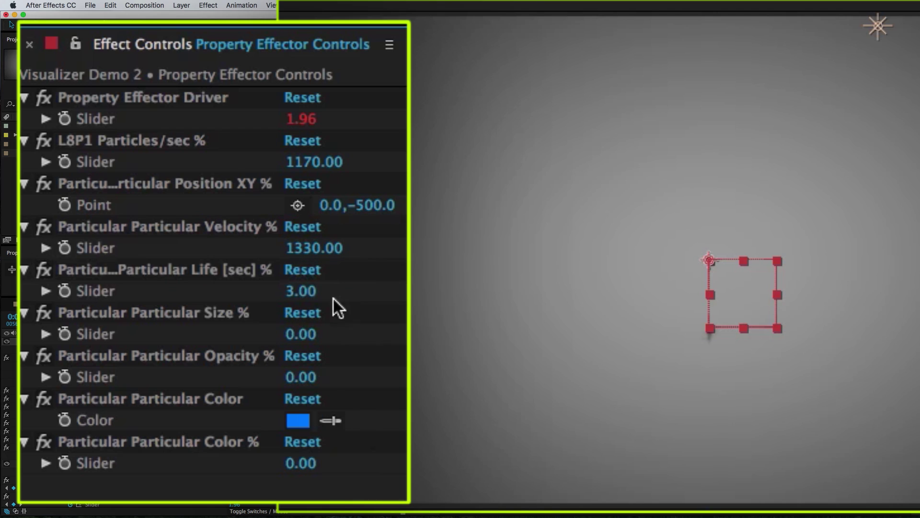
left_click(298, 293)
type("5")
key("Return")
Set the Size % amount to 15, after first trying 13
left_click(300, 337)
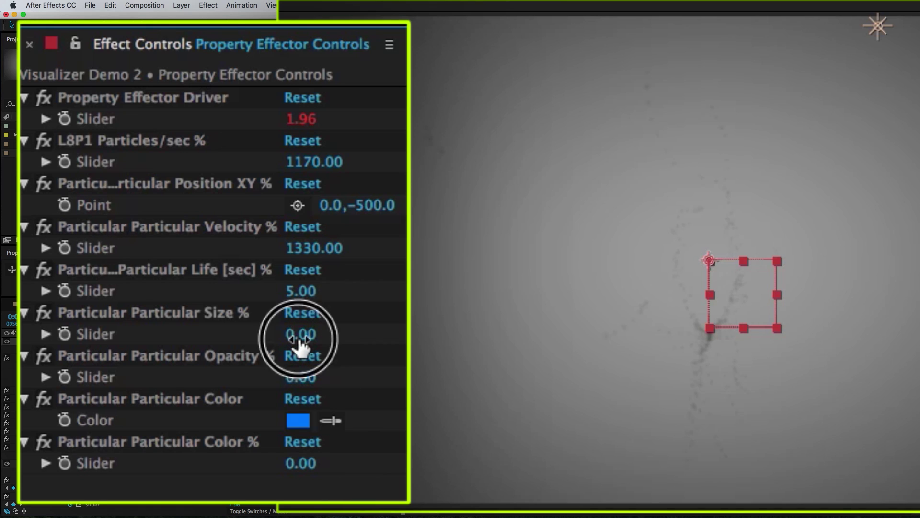
type("13")
key("Return")
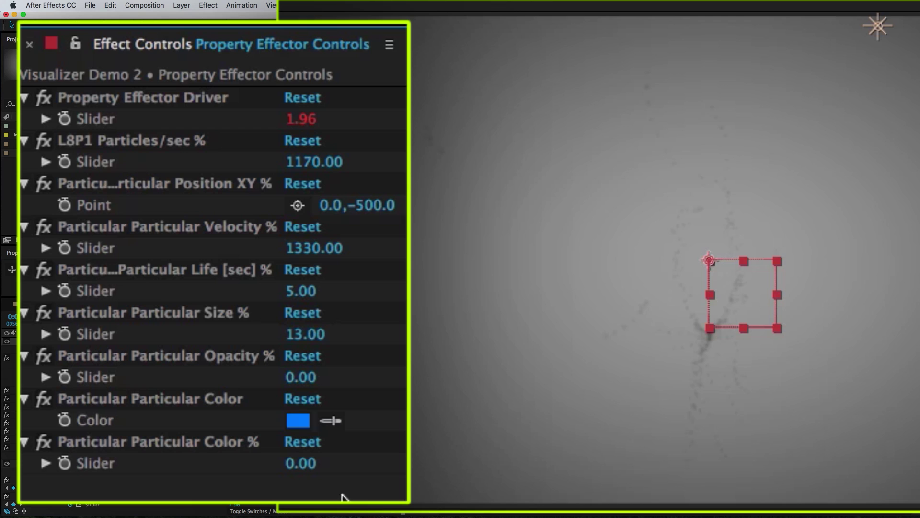
left_click(314, 334)
type("15")
key("Return")
Set Opacity % to -50 and scrub Color % to 1110
left_click(299, 378)
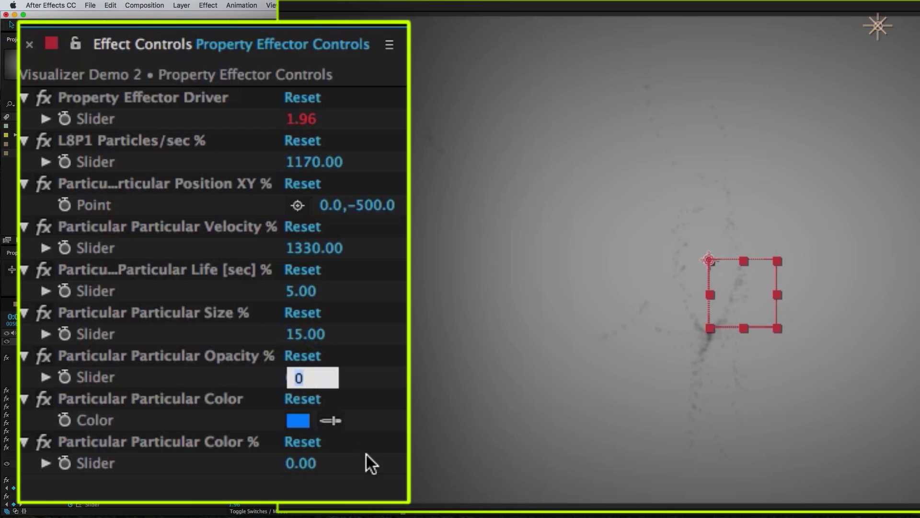
type("-50")
key("Return")
left_click_drag(309, 474, 362, 476)
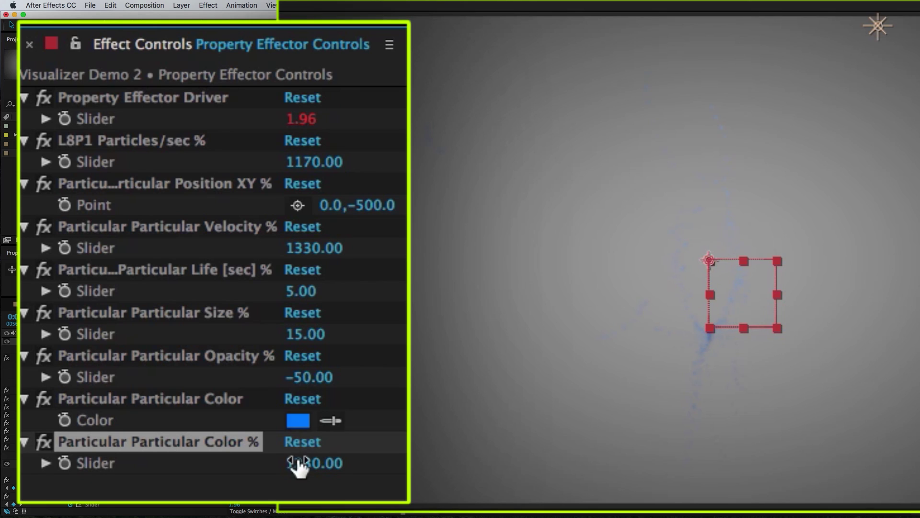
left_click_drag(299, 469, 290, 477)
Retune the Velocity % amount to about 350
left_click_drag(311, 247, 241, 275)
mouse_move(308, 249)
left_mouse_down()
mouse_move(302, 263)
mouse_move(261, 281)
mouse_move(306, 245)
left_mouse_up()
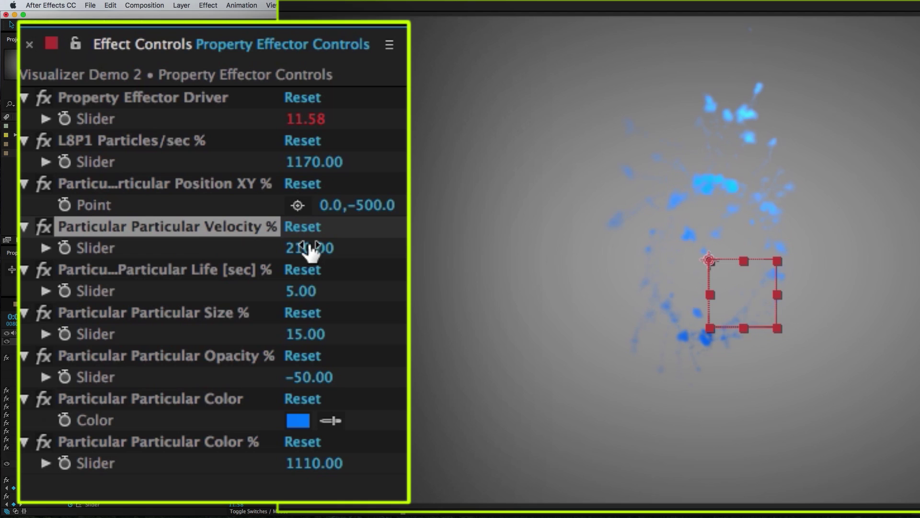
left_click_drag(309, 249, 318, 229)
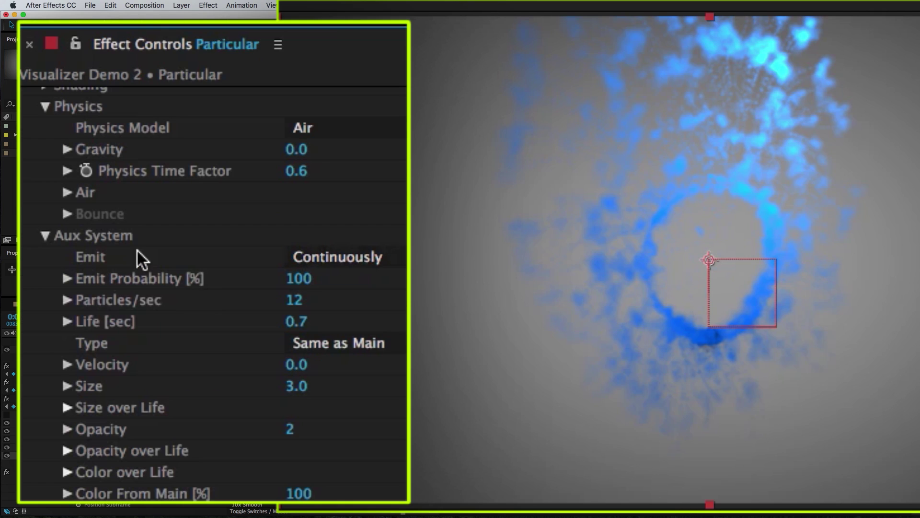
Switch Particular's Aux System Emit setting to Off so particles lose their auxiliary trails
left_click(401, 260)
left_click(405, 290)
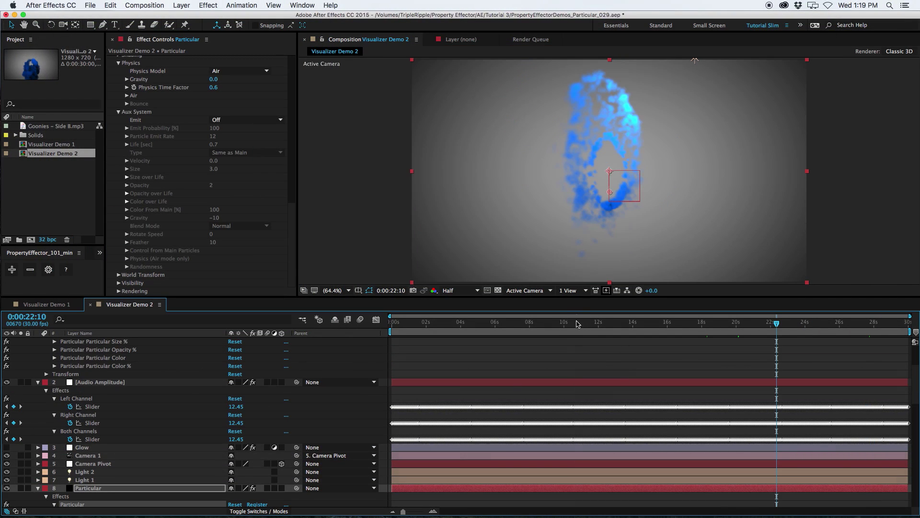
Move the current time back and select the X, Y and Z Rotation properties
left_click(577, 324)
left_click_drag(577, 324, 529, 324)
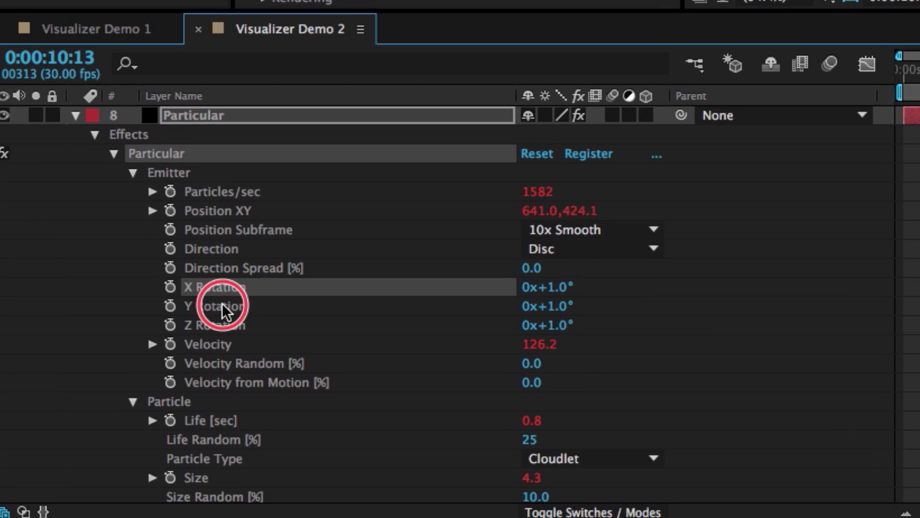
left_click(222, 305, "shift")
left_click(220, 326, "shift")
Add Turbulence Affect Position and Scale and Spherical Field Radius to the selection
scroll(385, 358, "down", 5)
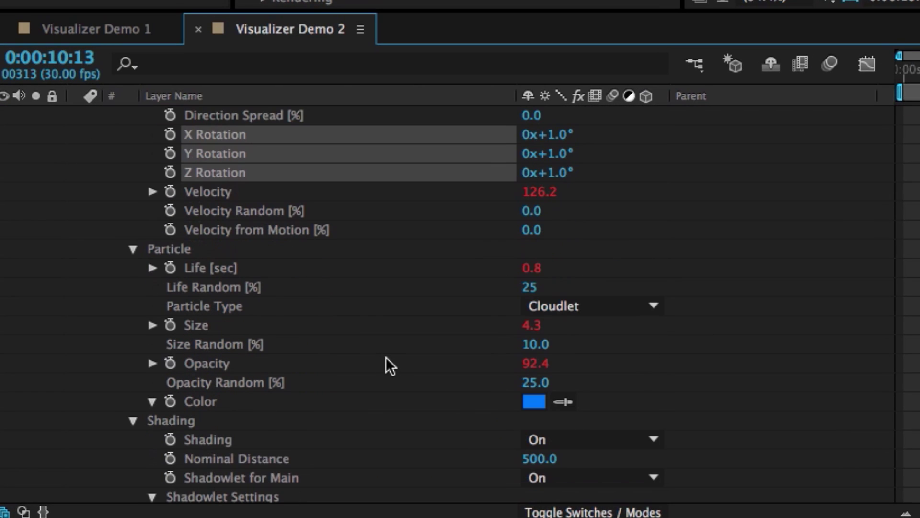
scroll(387, 356, "down", 8)
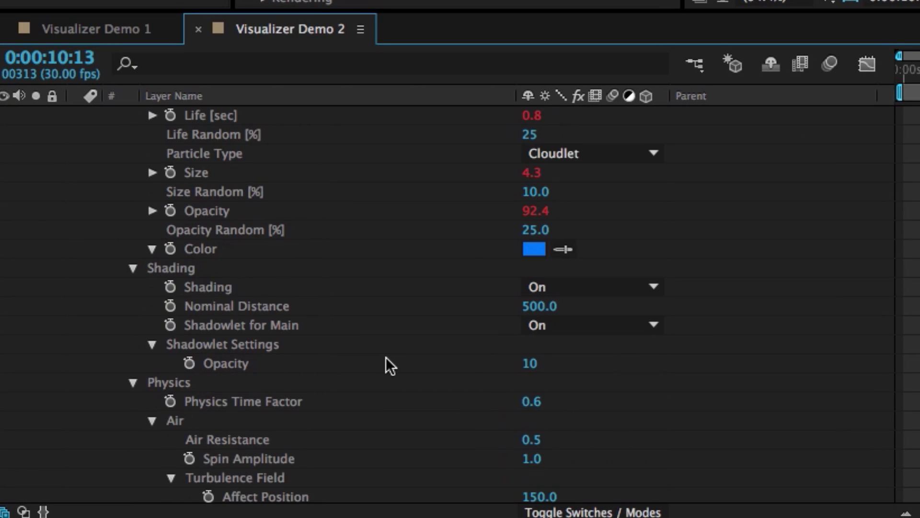
scroll(386, 356, "down", 3)
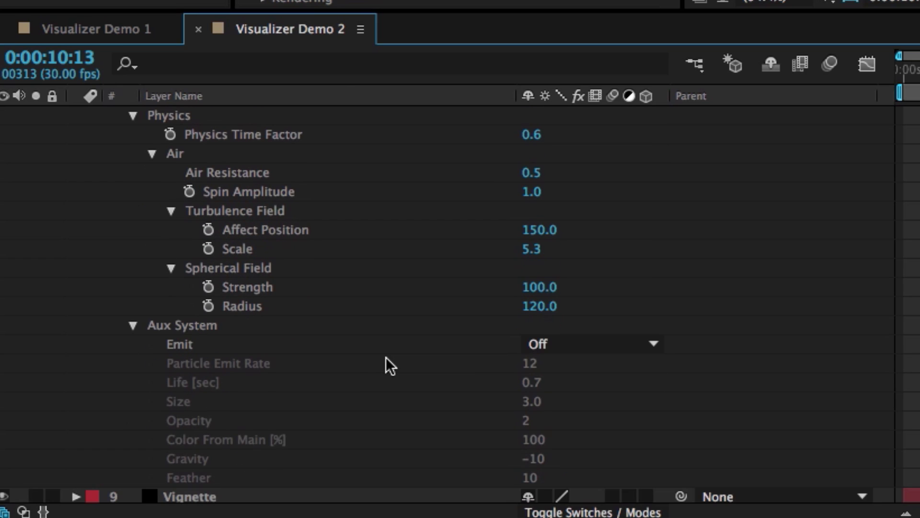
scroll(255, 248, "down", 1)
left_click(251, 190)
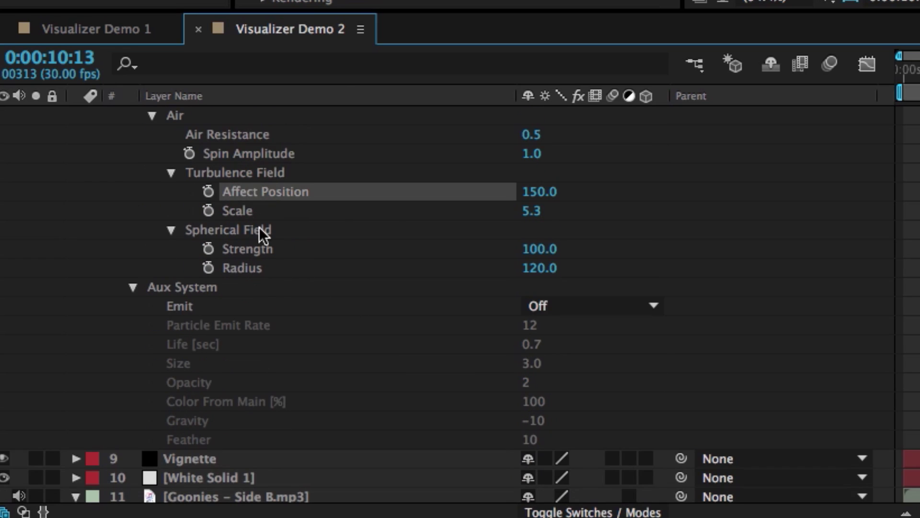
left_click(251, 211, "shift")
left_click(249, 211, "super")
left_click(259, 214, "super")
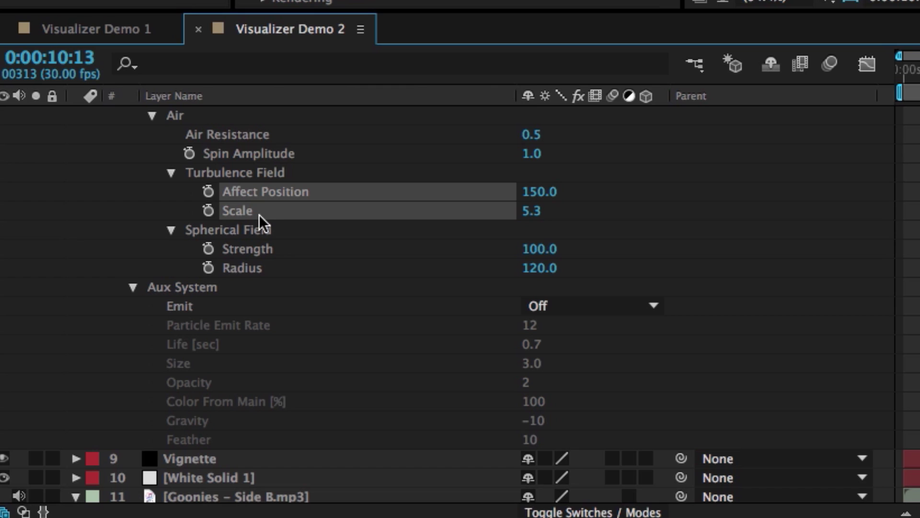
left_click(245, 250, "super")
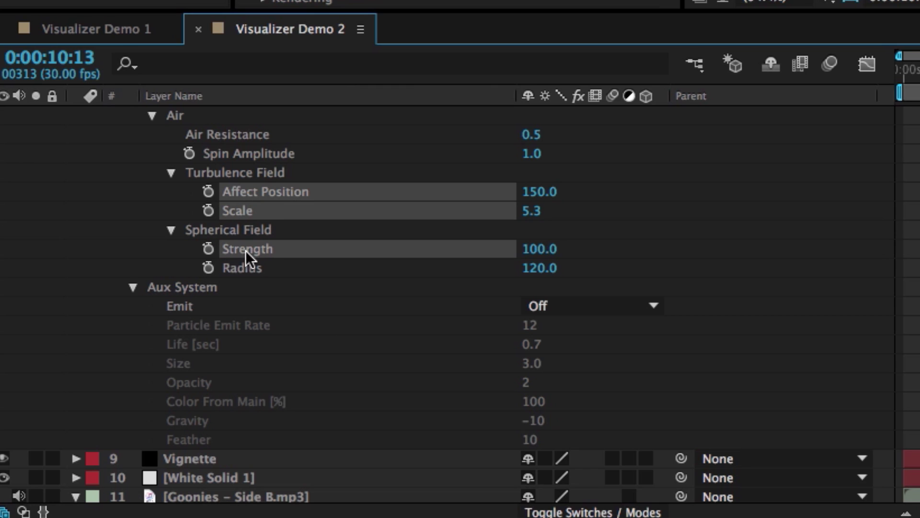
left_click(245, 250, "super")
left_click(244, 268, "super")
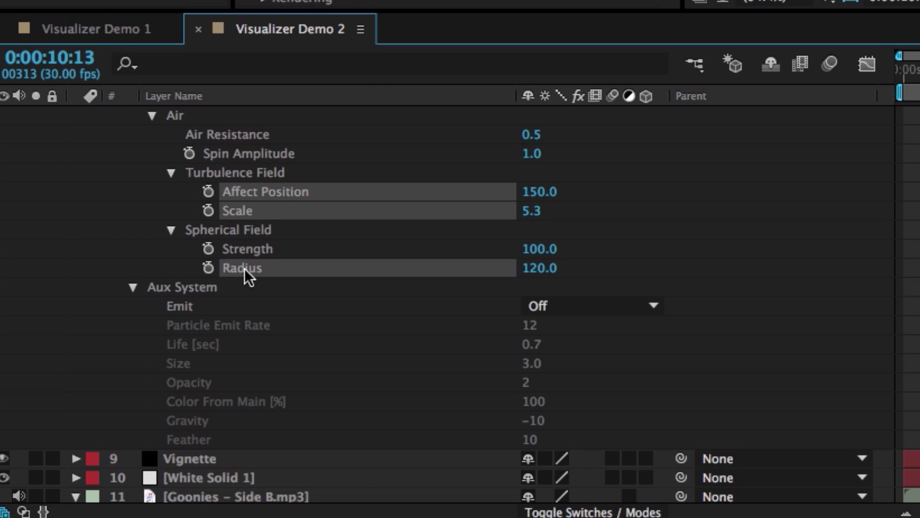
scroll(111, 410, "up", 5)
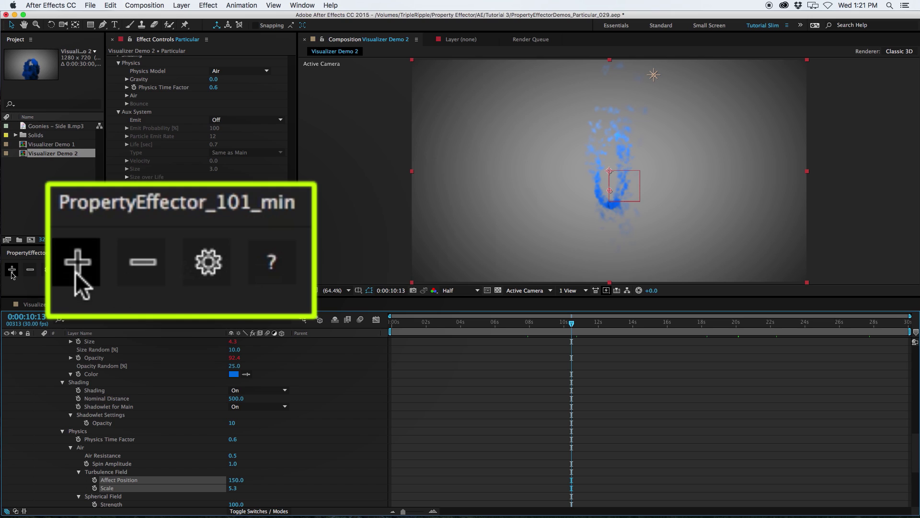
Add the selected properties as Property Effector controls and set all new sliders to 0
left_click(12, 271)
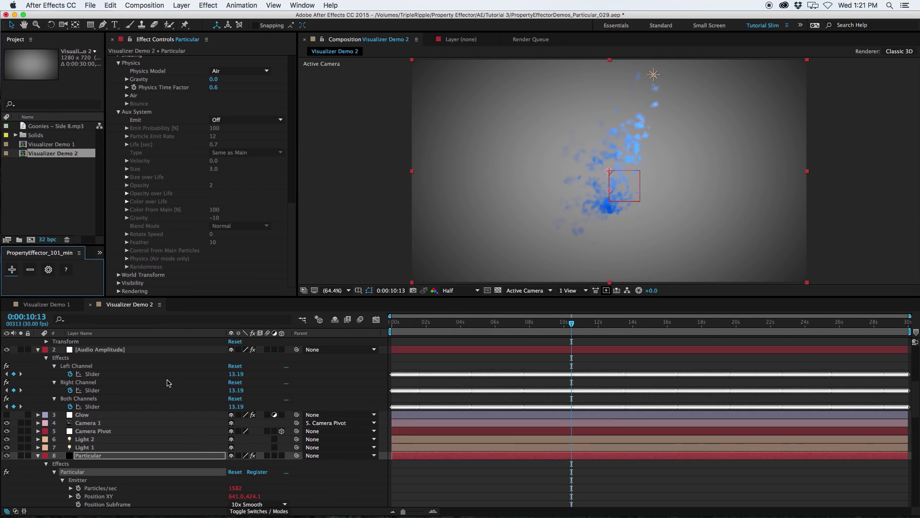
left_click(126, 341)
scroll(176, 219, "down", 2)
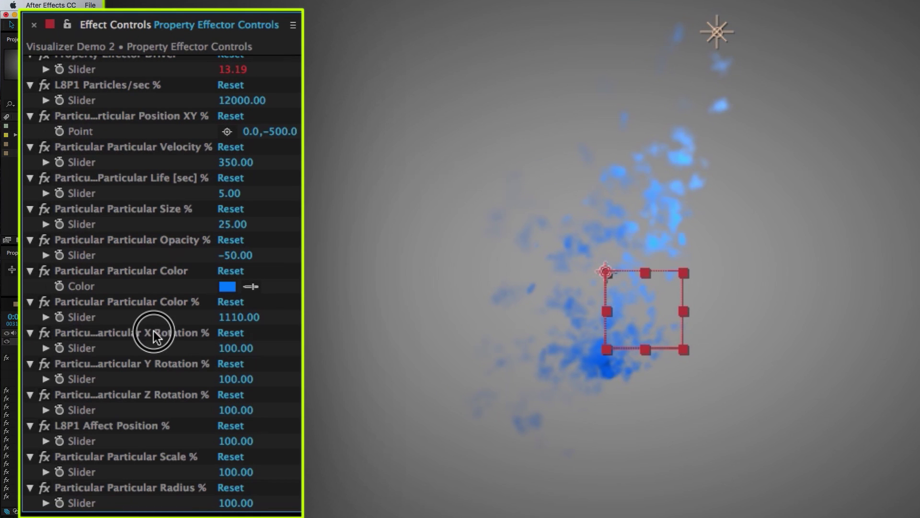
left_click(231, 473)
type("0")
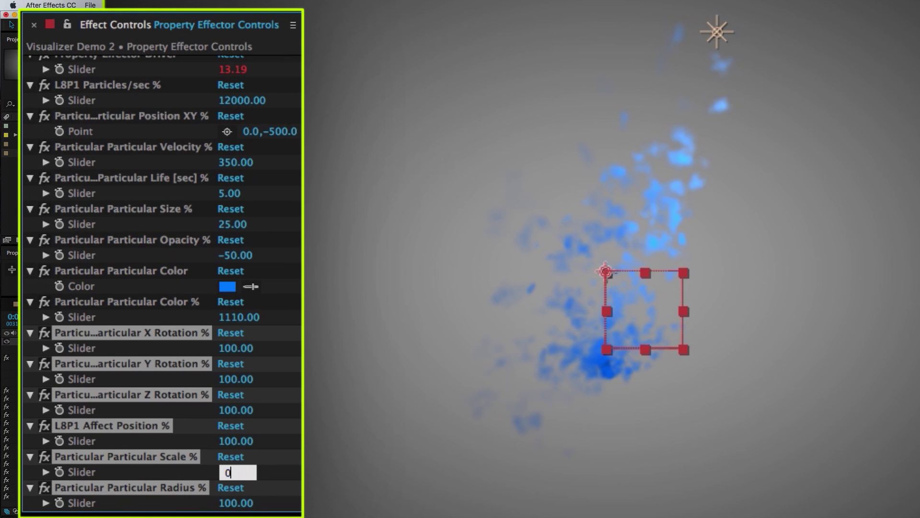
key("Return")
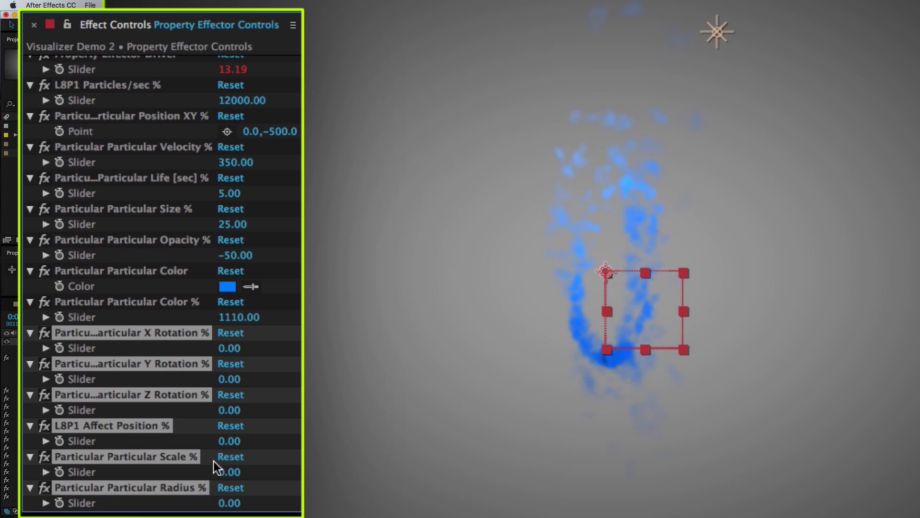
Set the X Rotation % effector amount to 1000
left_click(228, 348)
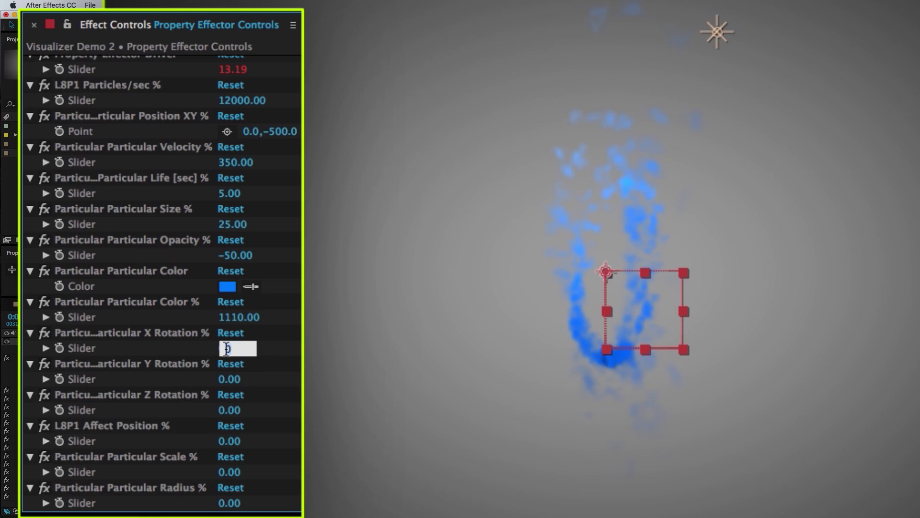
type("1000")
key("Return")
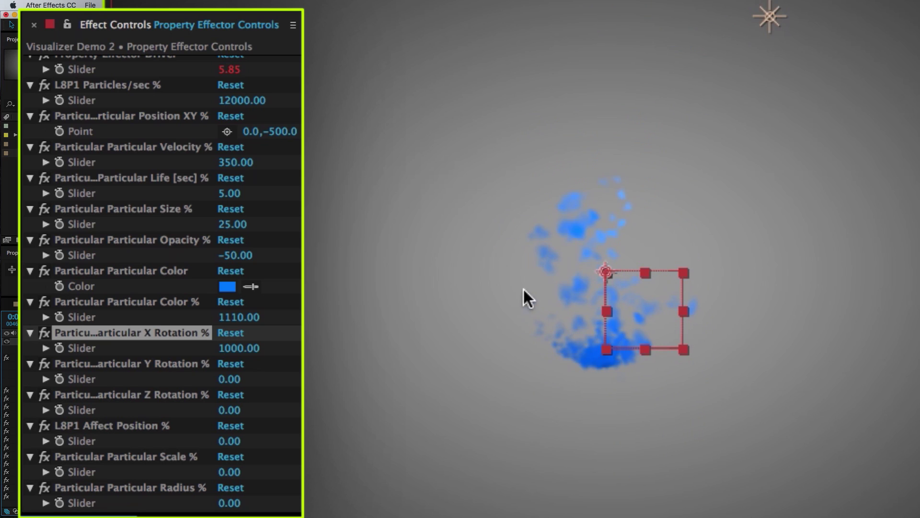
Adjust the L8P1 Particles/sec % effector amount to 24620
scroll(161, 283, "up", 1)
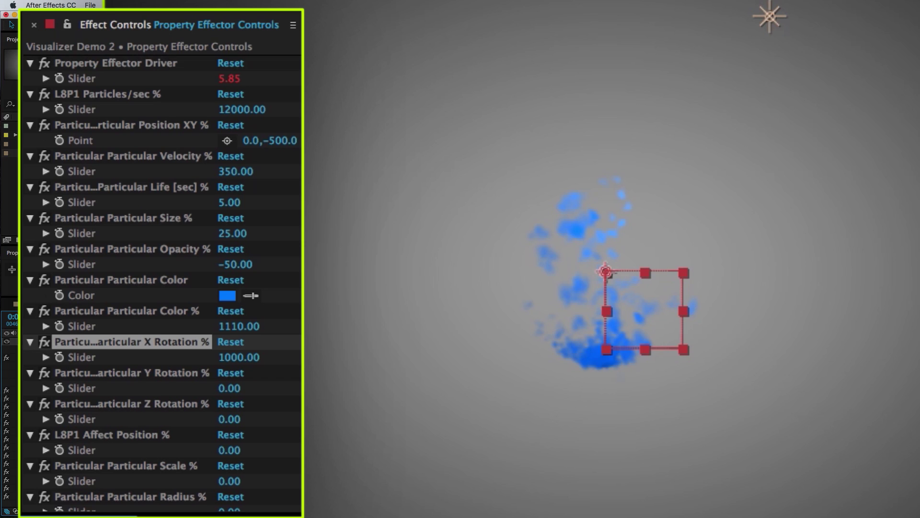
left_click_drag(233, 115, 637, 98)
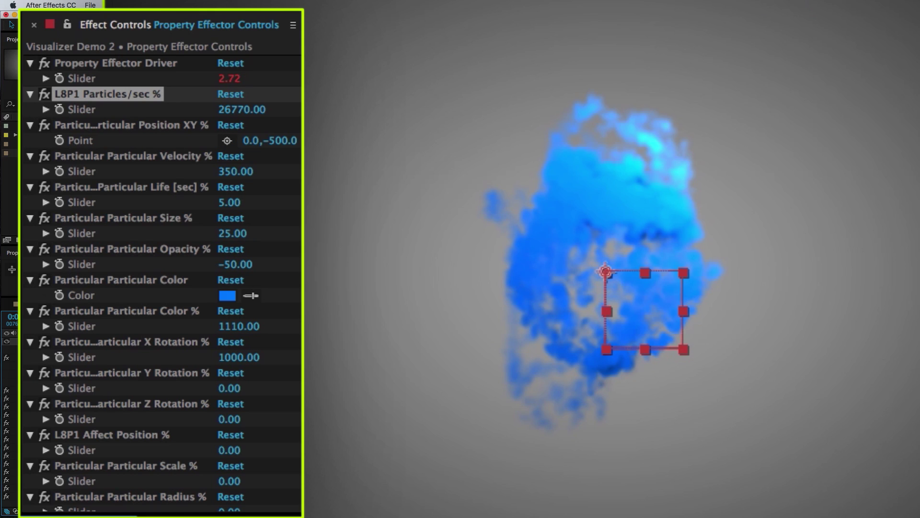
left_click_drag(219, 108, 118, 191)
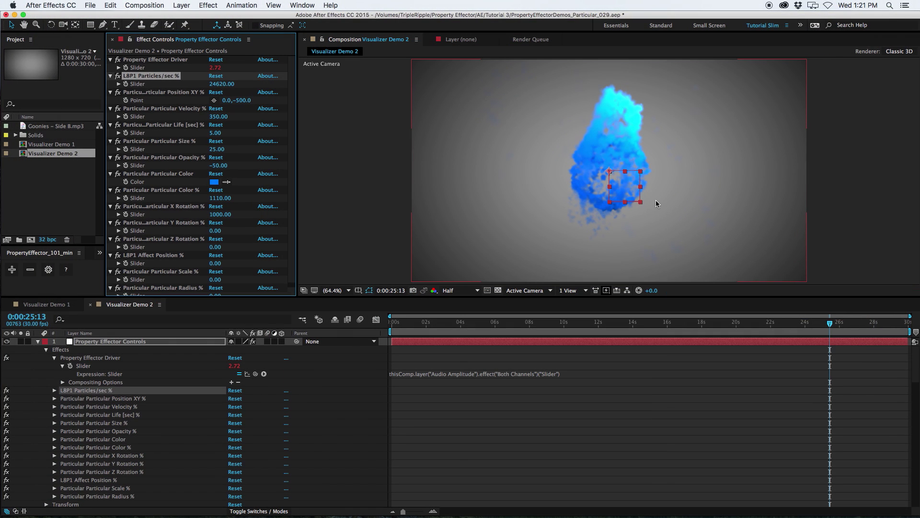
Preview the particles at about 28, 26 and 14 seconds, ending near 7 seconds
left_click(874, 327)
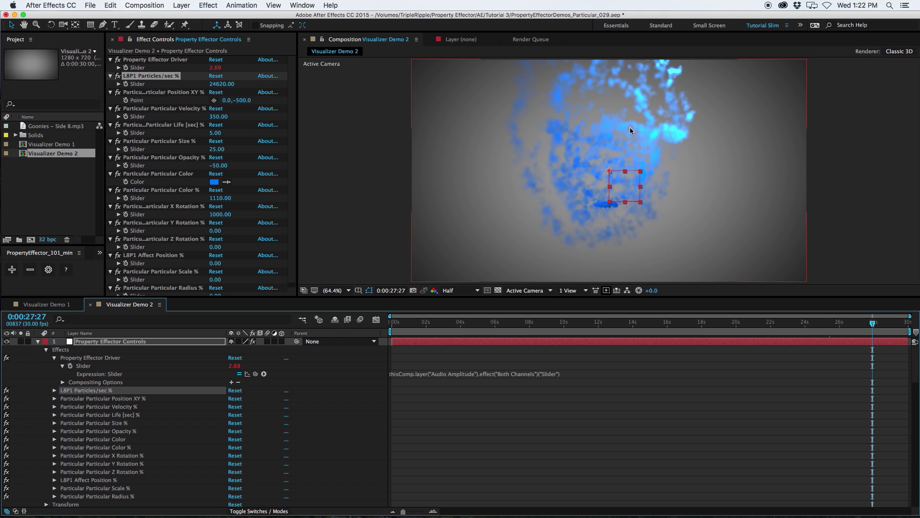
left_click(840, 322)
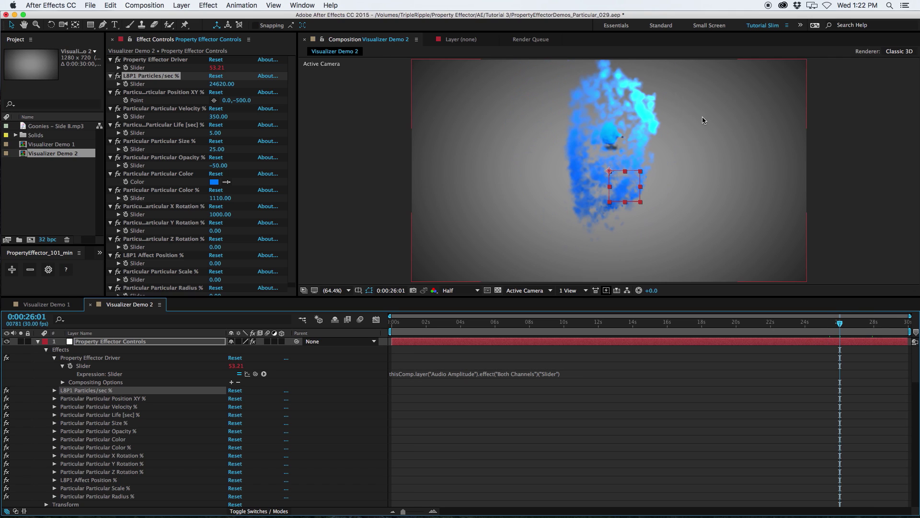
left_click(597, 322)
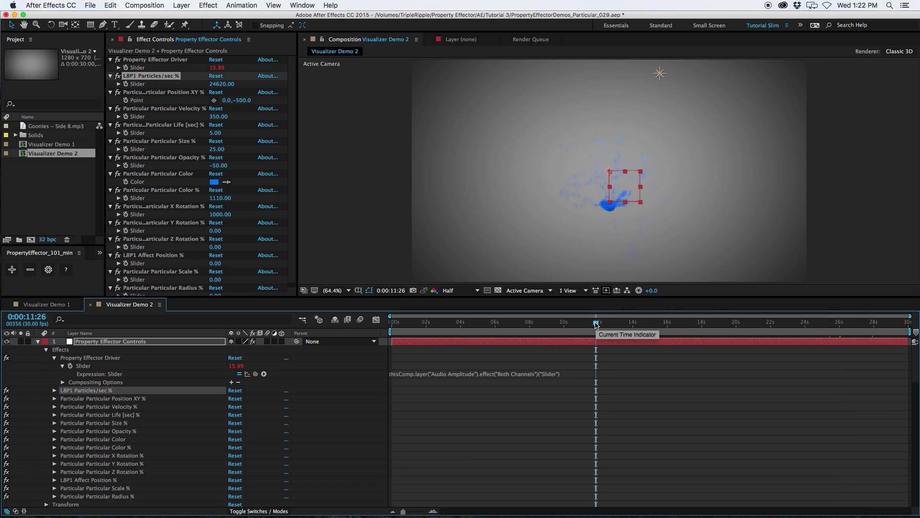
left_click(635, 327)
left_click(516, 325)
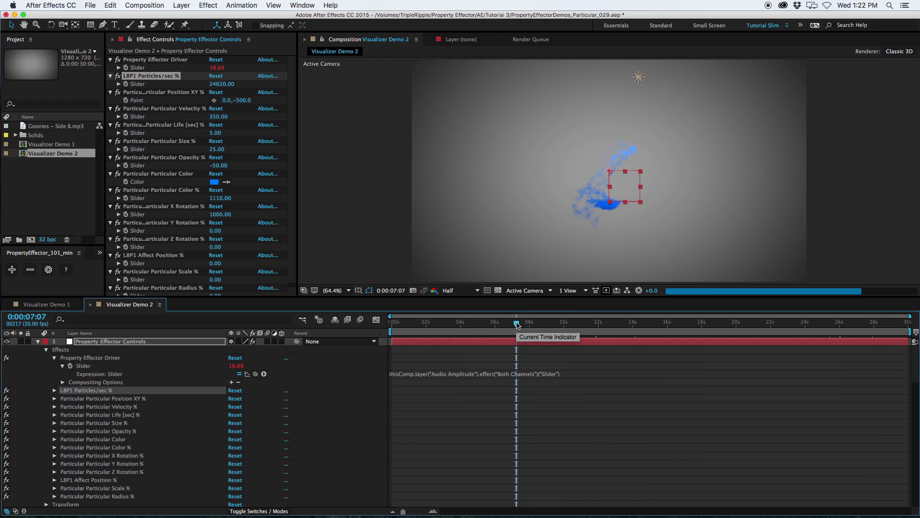
Set the Property Effector's Particular Color target to red
left_click(215, 182)
left_click(473, 214)
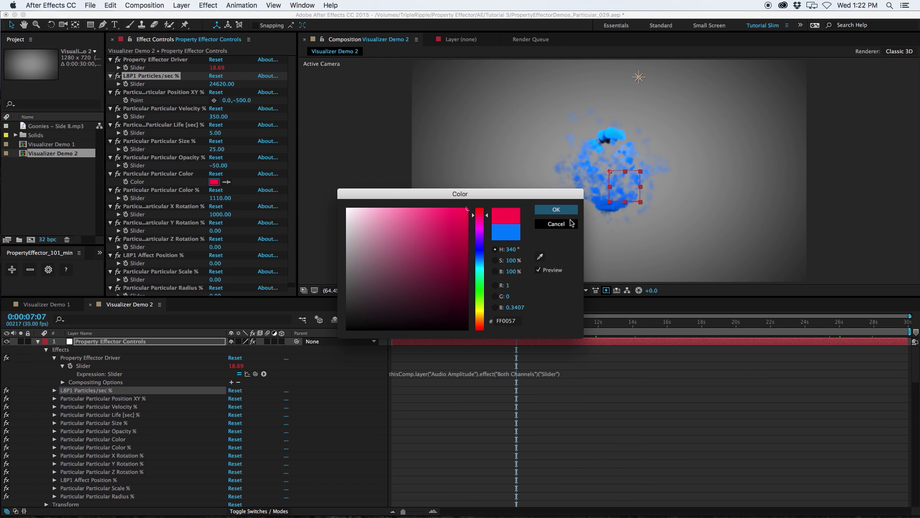
left_click(556, 210)
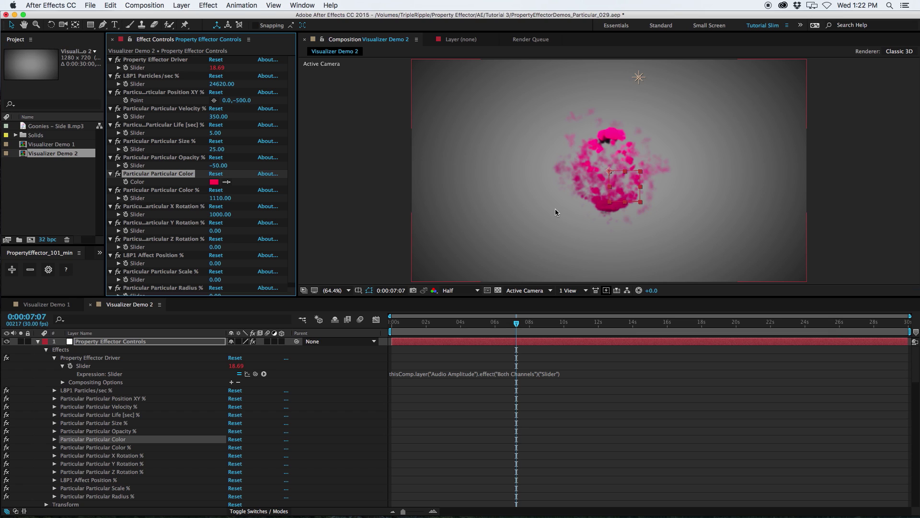
Give the Particular layer's Particle Color a deep navy blue (050047)
key("u")
key("u")
scroll(169, 403, "down", 5)
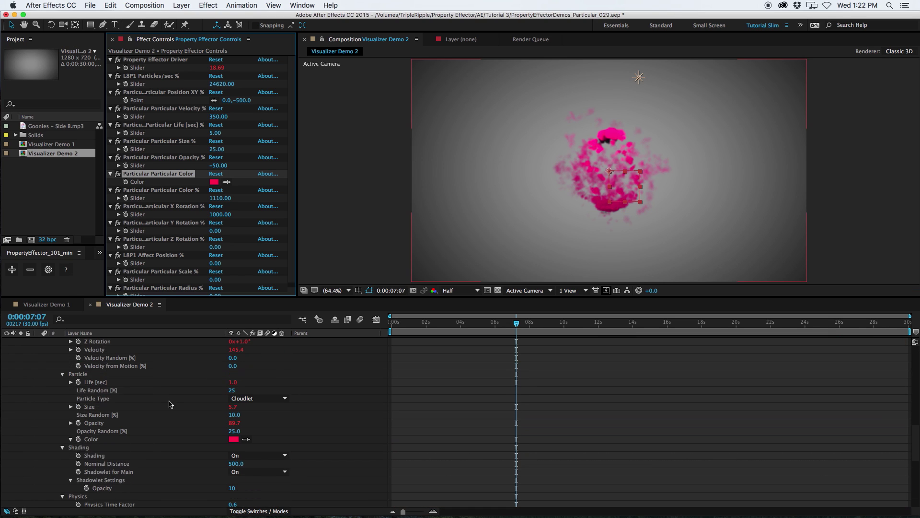
scroll(168, 402, "up", 6)
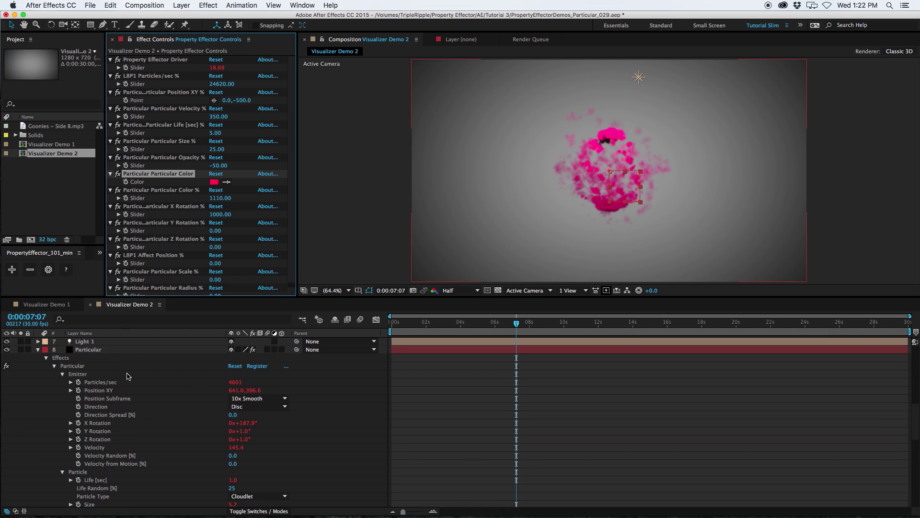
left_click(82, 350)
scroll(83, 354, "down", 4)
left_click(234, 439)
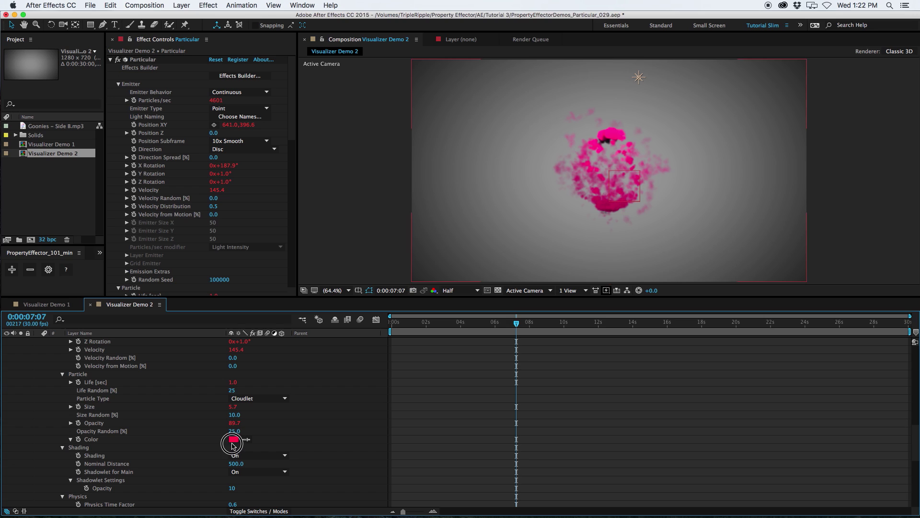
left_click(481, 252)
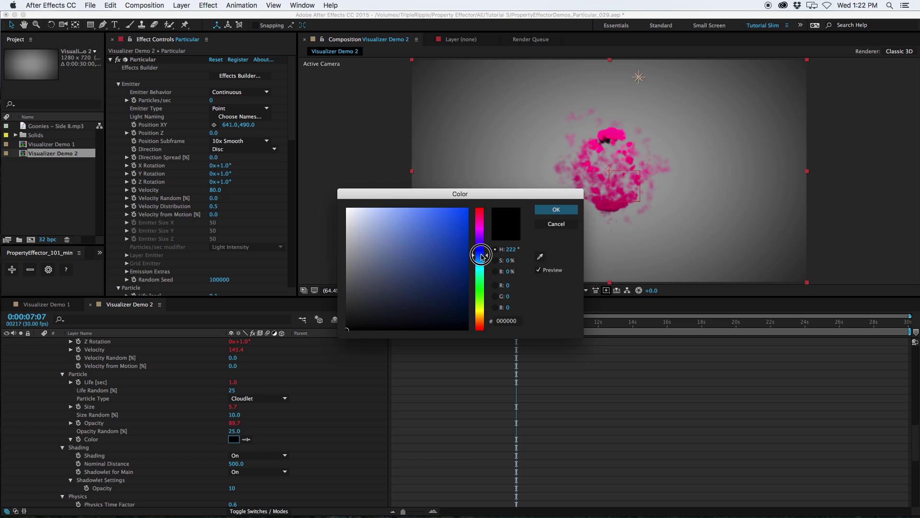
left_click_drag(481, 251, 480, 247)
left_click(467, 296)
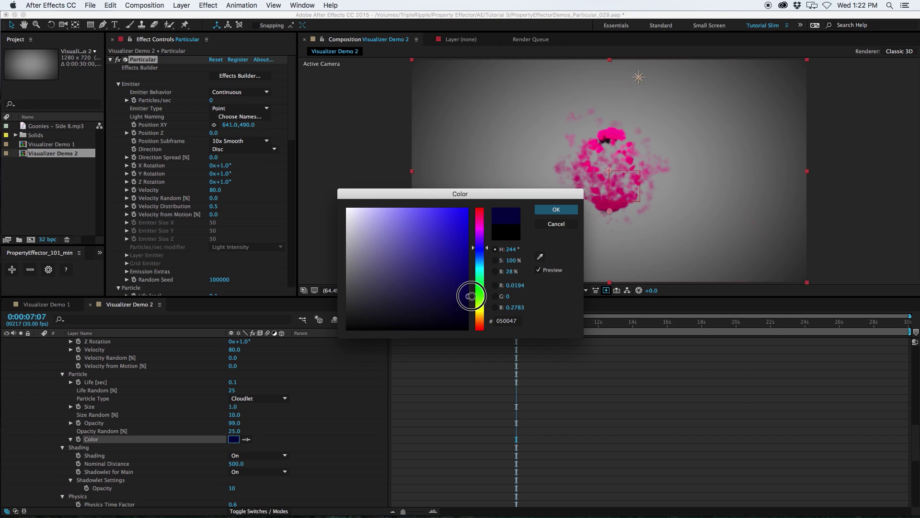
left_click(556, 210)
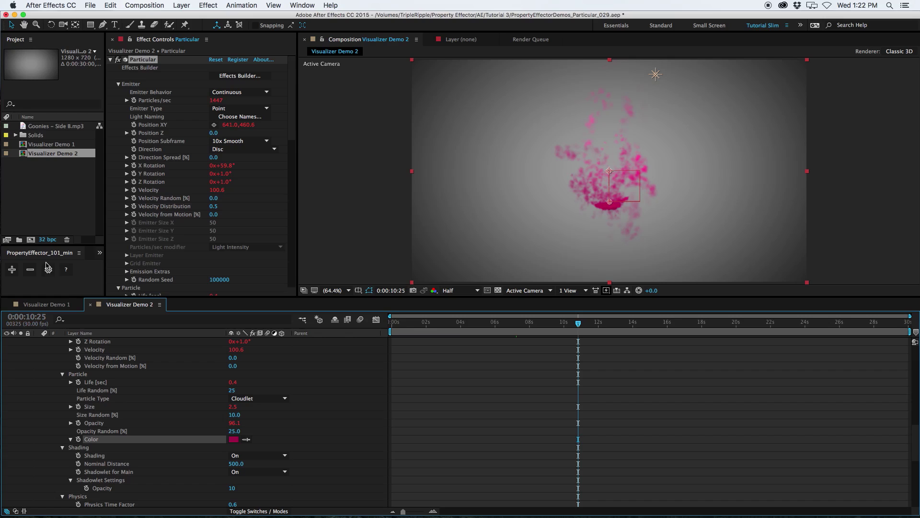
left_click(48, 270)
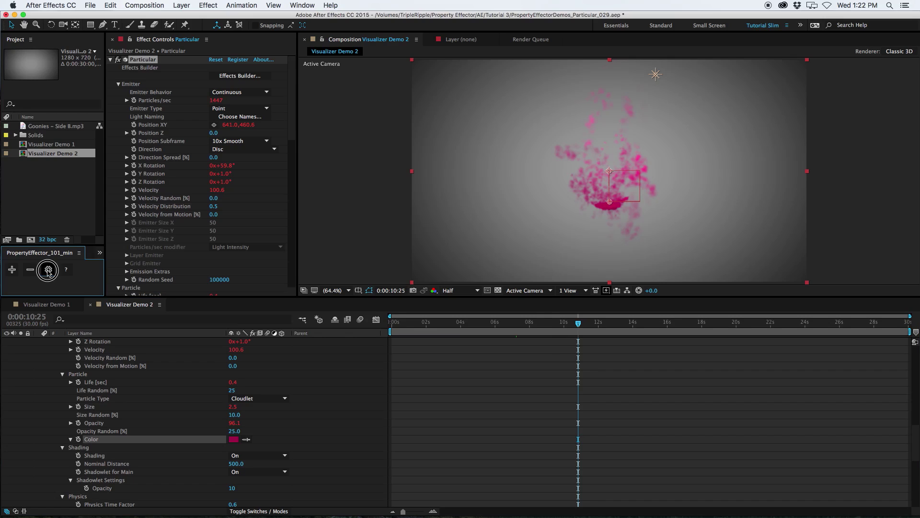
Change the effector's Colors mode and add Particle Color as an audio-driven effector
left_click(392, 284)
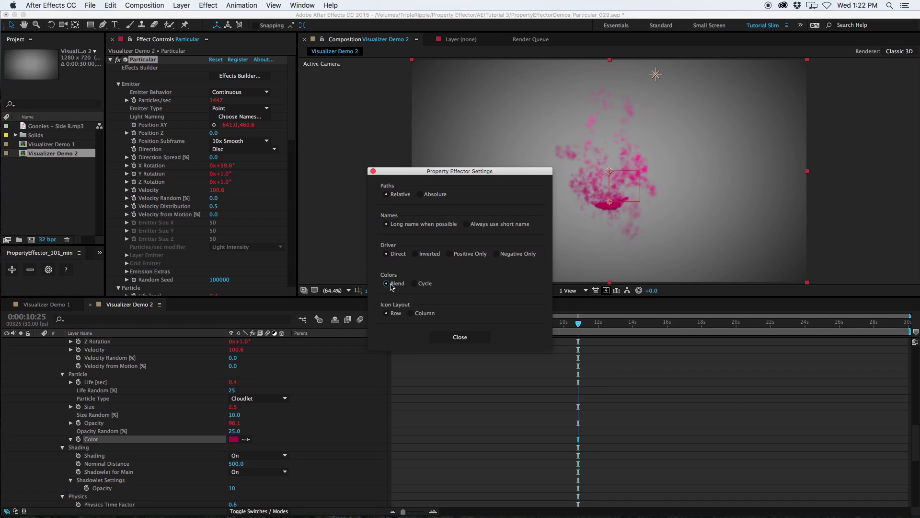
left_click(419, 284)
left_click(460, 337)
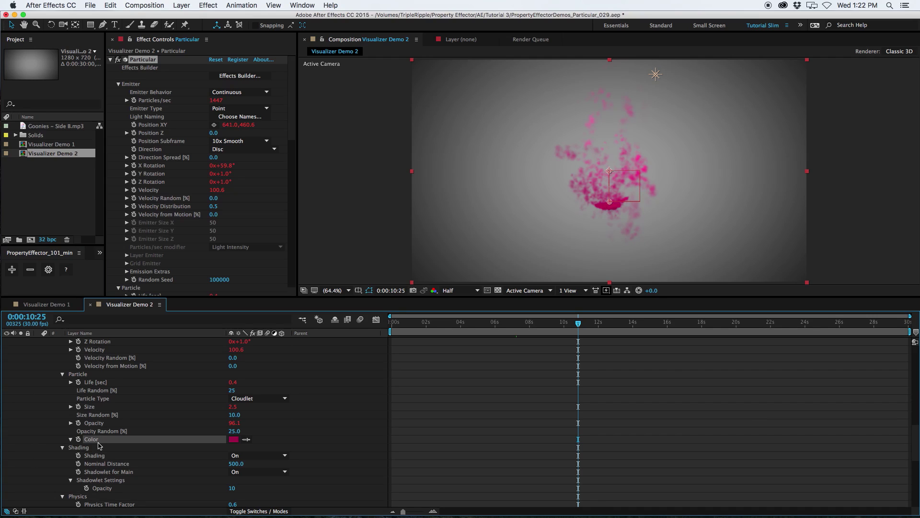
left_click(12, 269)
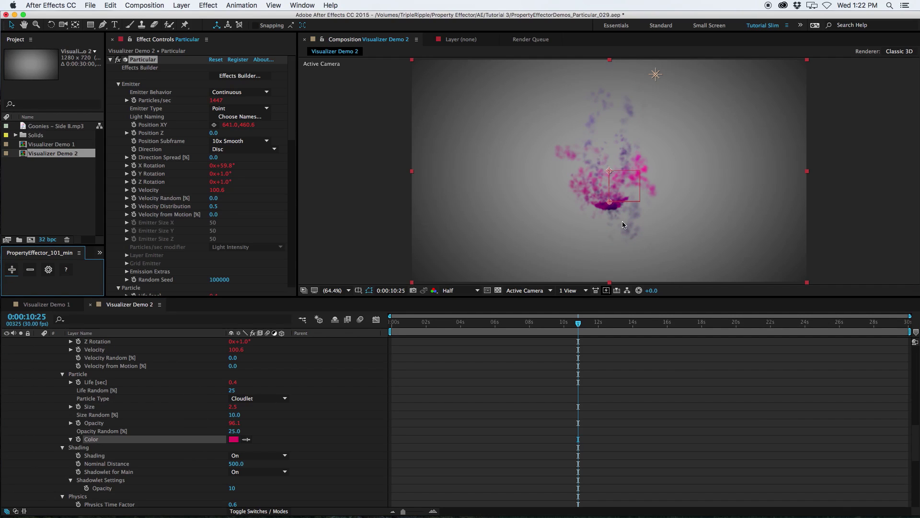
Check the pink and purple particles at 100% and zoomed-out composition views
key("slash")
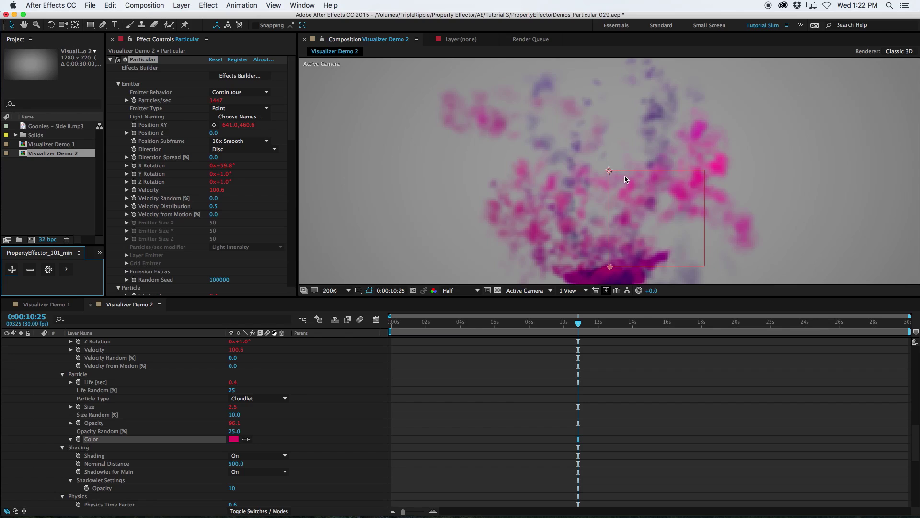
key("comma")
key("comma")
key("comma")
key("comma")
key("comma")
key("comma")
key("period")
key("period")
key("period")
key("period")
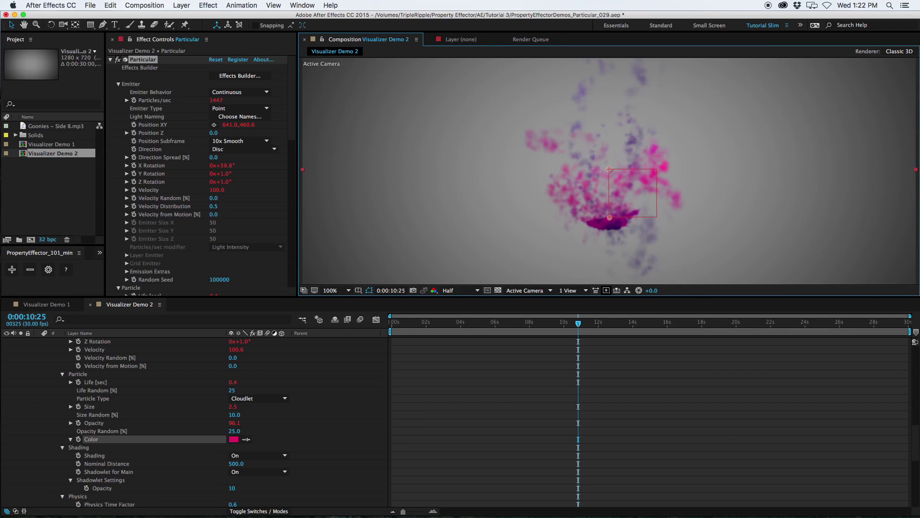
scroll(144, 384, "up", 10)
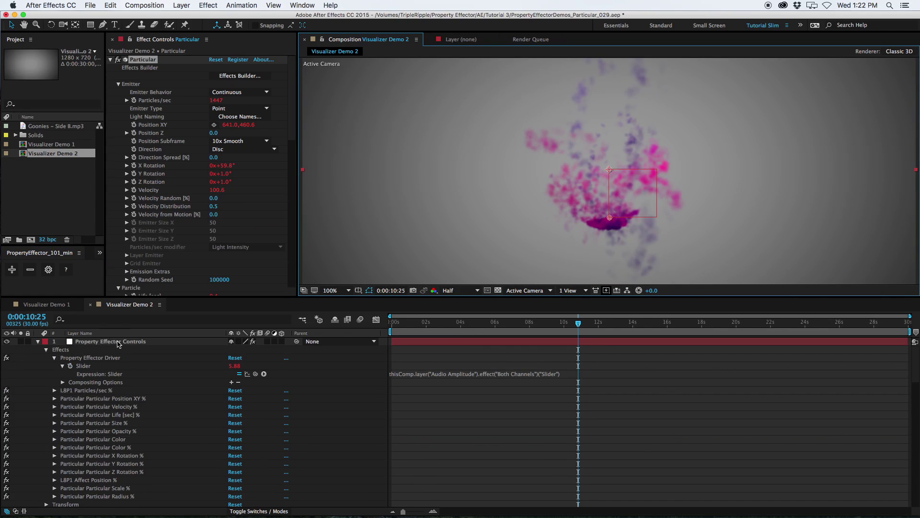
Select the Particular Color % effector control and set its amount to 550
left_click(118, 342)
left_click(172, 191)
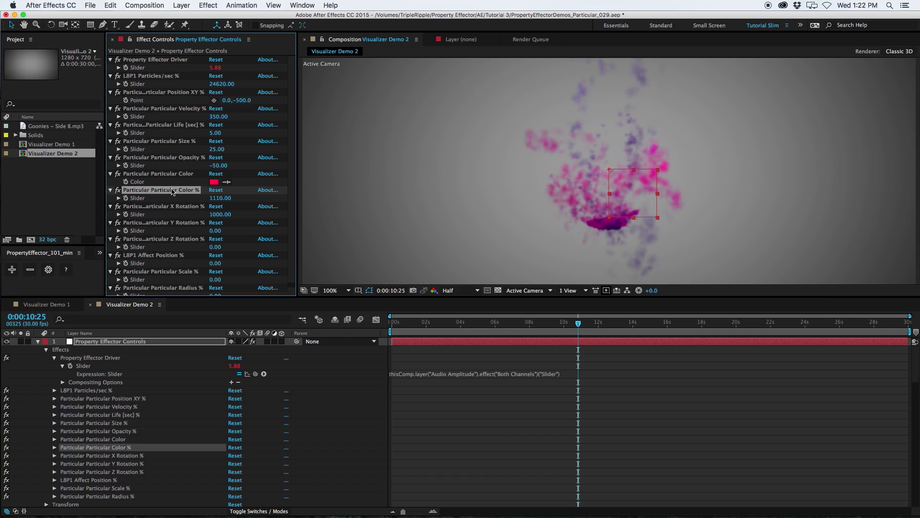
mouse_move(219, 199)
left_mouse_down()
mouse_move(243, 198)
mouse_move(163, 210)
mouse_move(221, 201)
left_mouse_up()
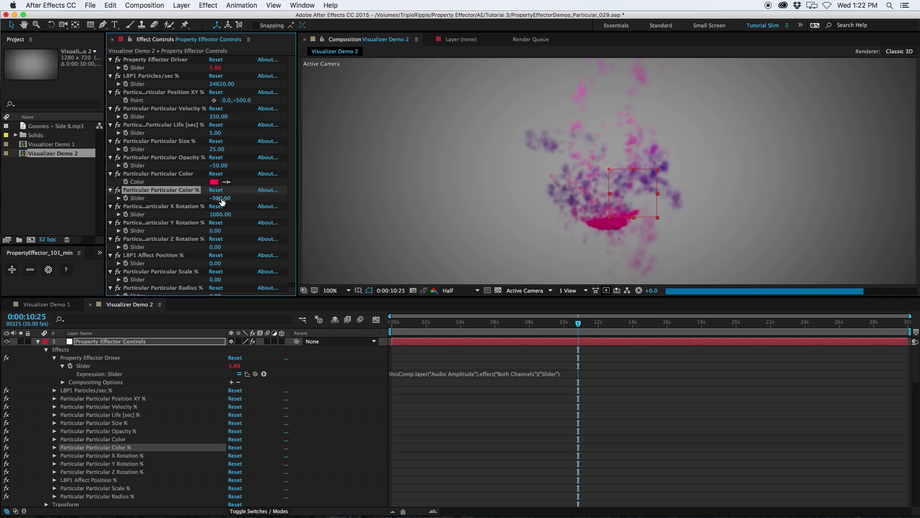
left_click(222, 200)
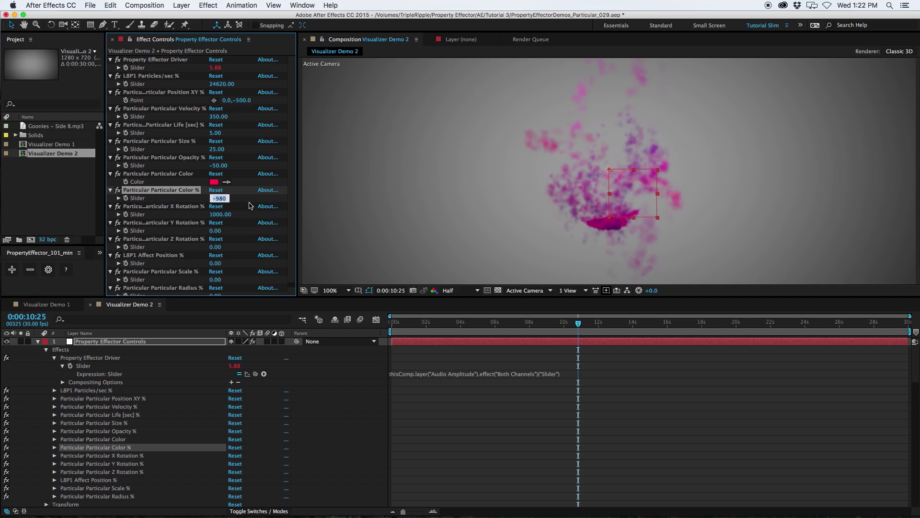
type("550")
key("Return")
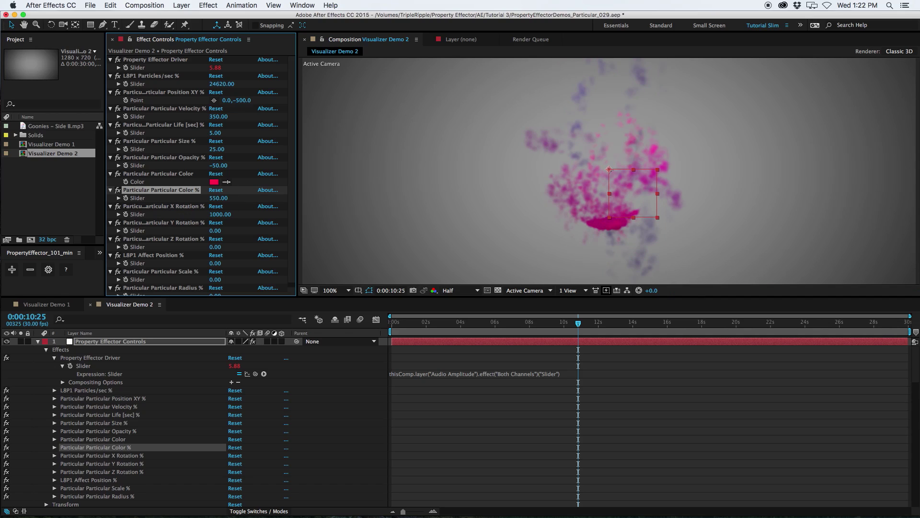
Raise Particular Color % to 600 and shift the target colour slightly redder
left_click_drag(213, 199, 213, 199)
left_click(214, 182)
left_click_drag(479, 215, 479, 210)
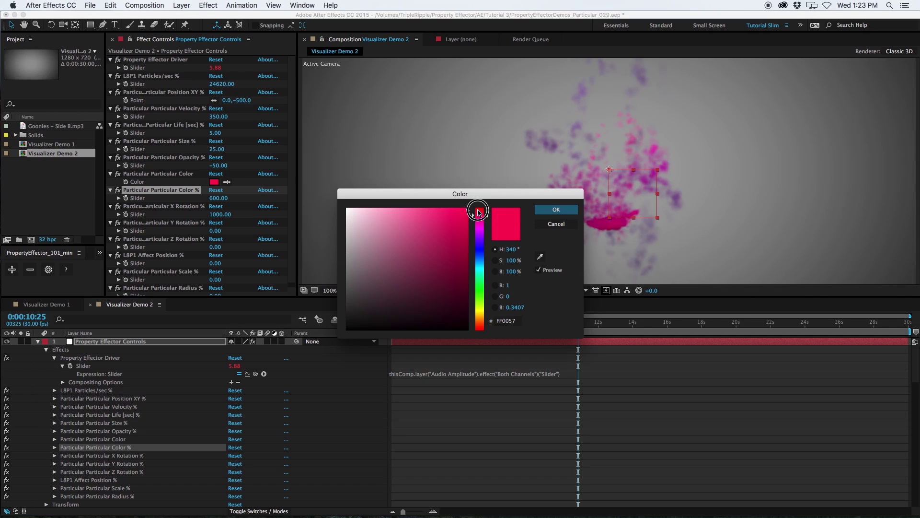
left_click(556, 209)
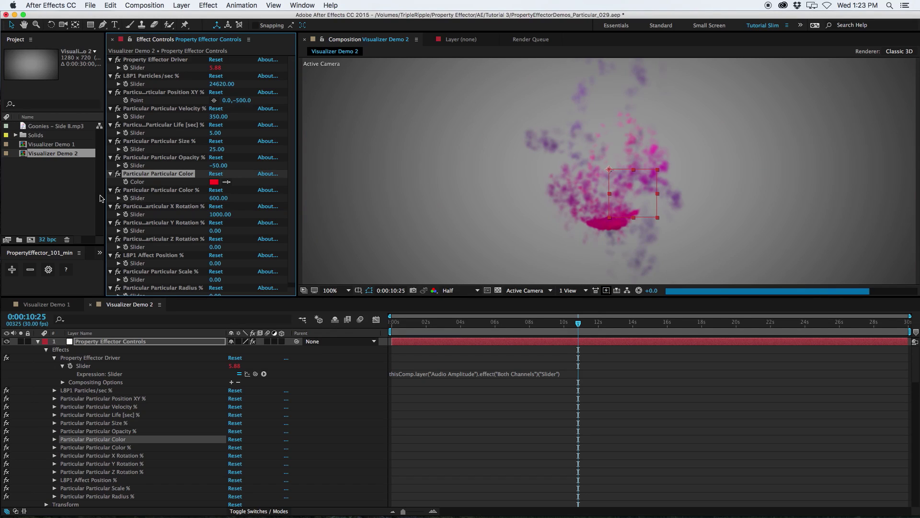
Preview the particles at about 12 and 20 seconds, then select the Particular layer
left_click(614, 322)
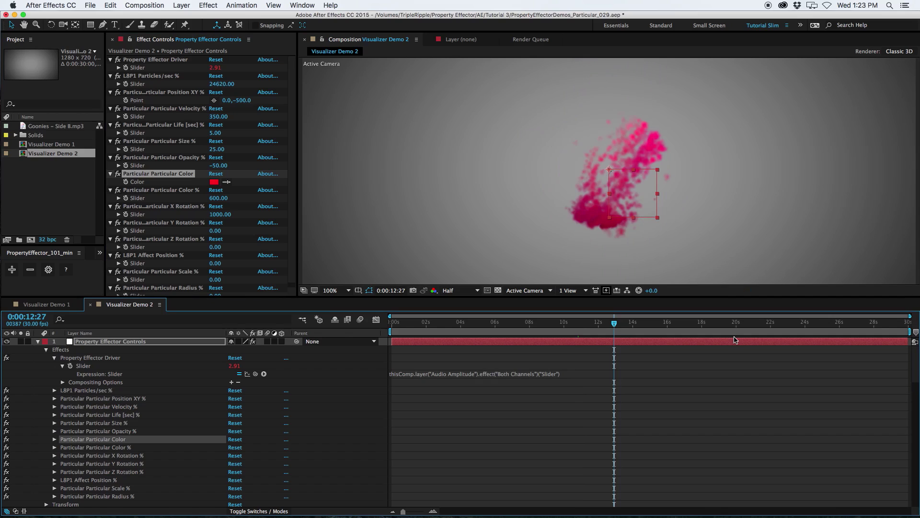
left_click(745, 323)
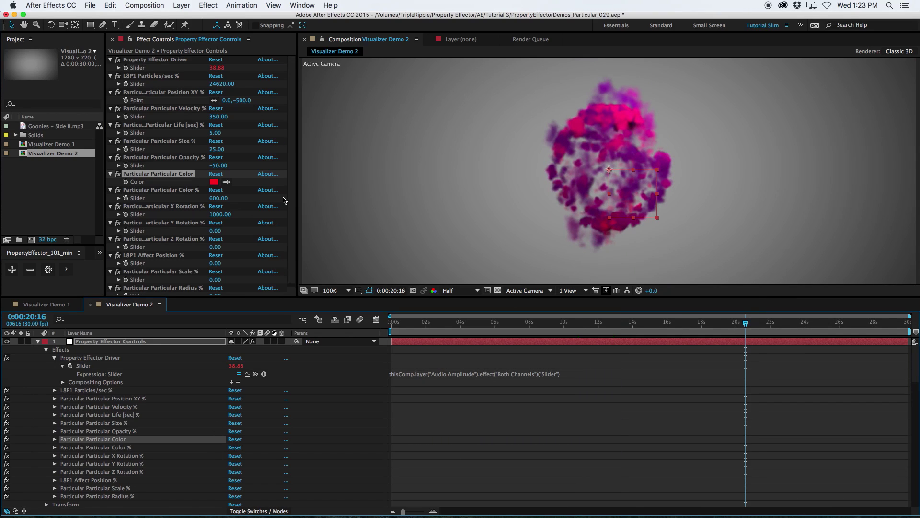
left_click(309, 203)
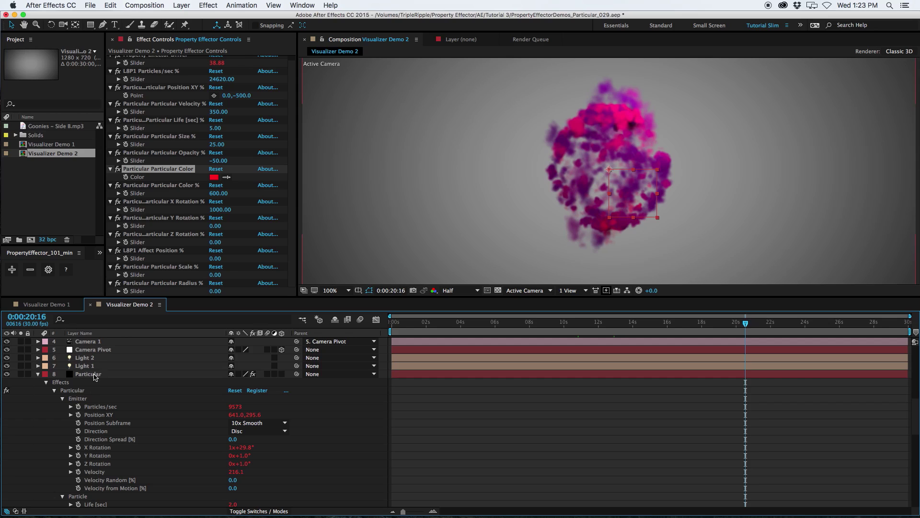
Set Particular's Physics Time Factor to 10.6
scroll(181, 434, "down", 5)
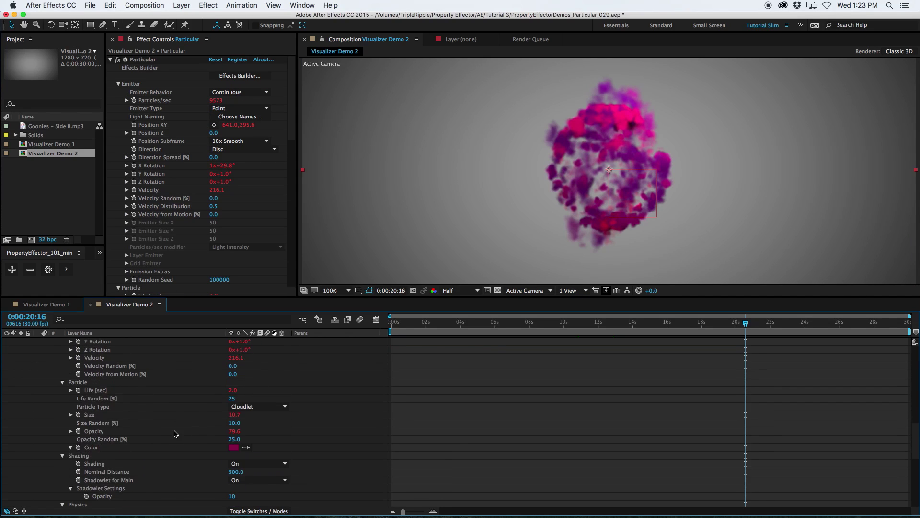
scroll(177, 433, "down", 4)
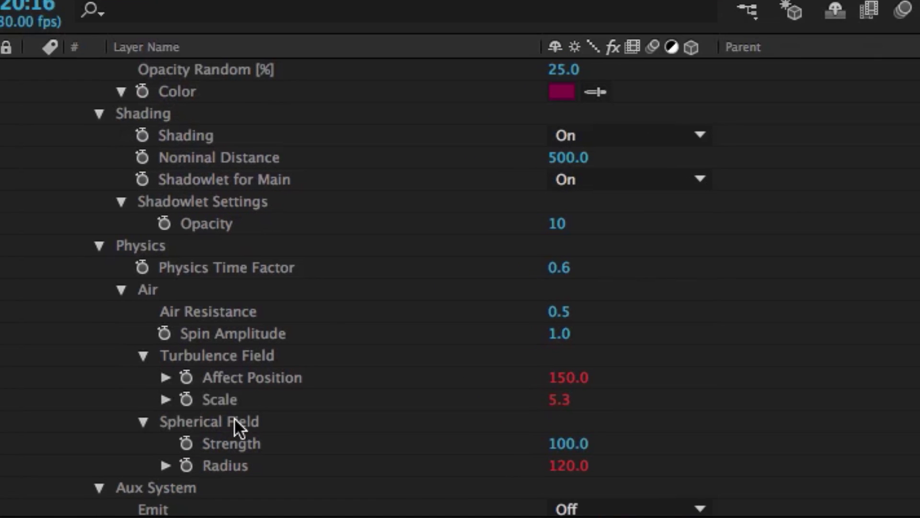
left_click(559, 267)
type("1")
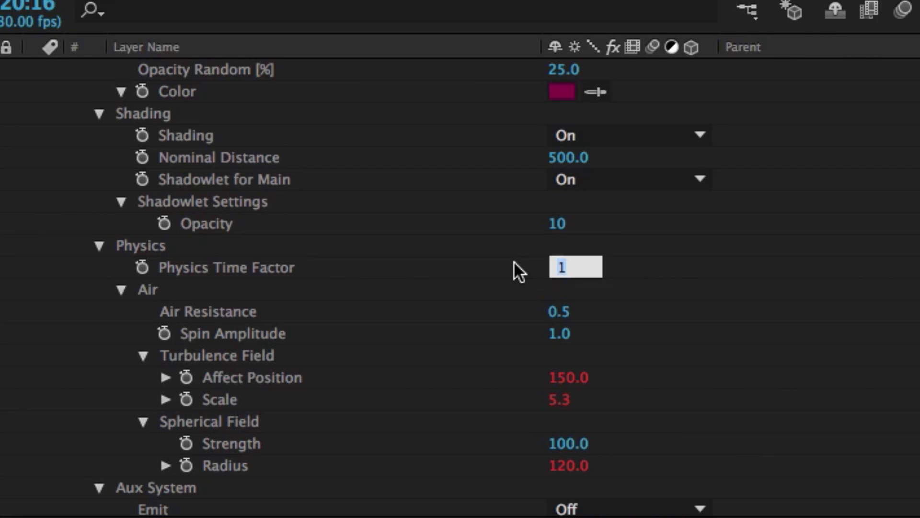
type("0.6")
key("Return")
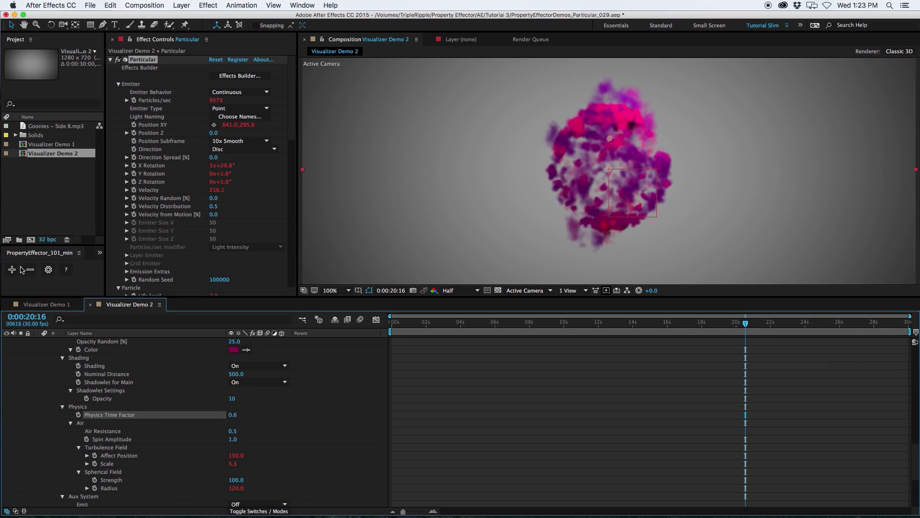
Add a Physics Time Factor effector, set its amount to 3, and check the particles
left_click(17, 273)
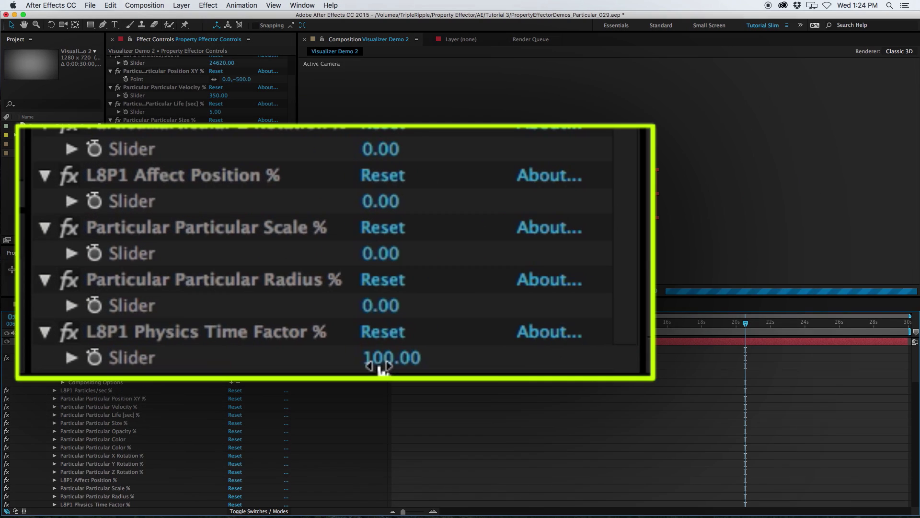
left_click(380, 368)
type("00")
key("Return")
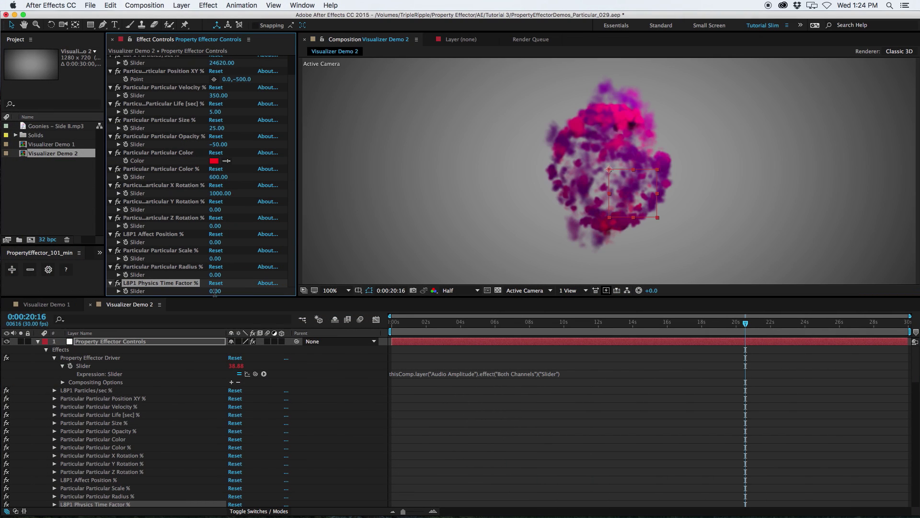
left_click(214, 290)
key("Return")
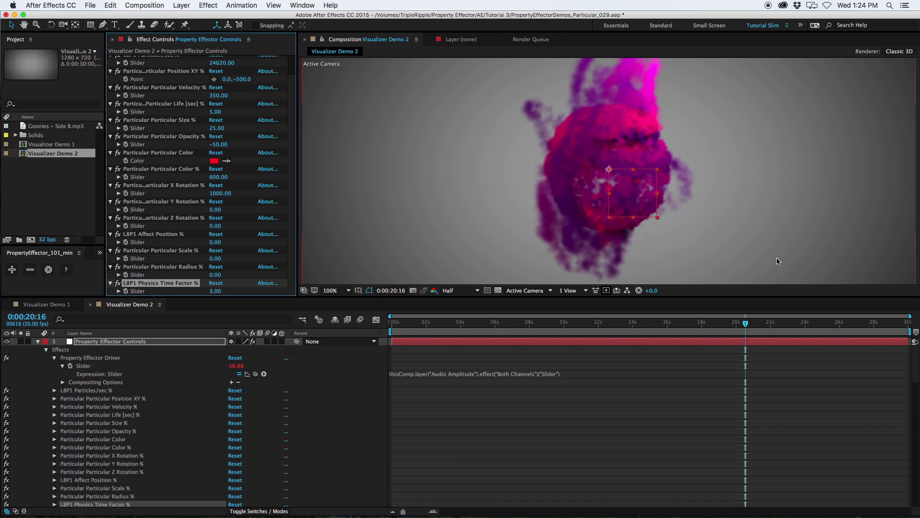
left_click_drag(588, 325, 816, 324)
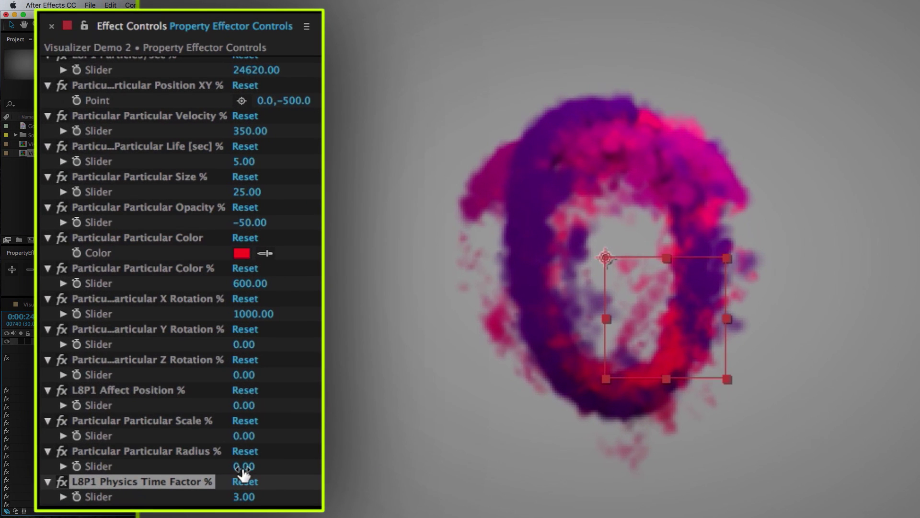
Raise the Radius effector to about 210, then set Scale % to 4 and Affect Position % to 250
left_click_drag(242, 468, 288, 468)
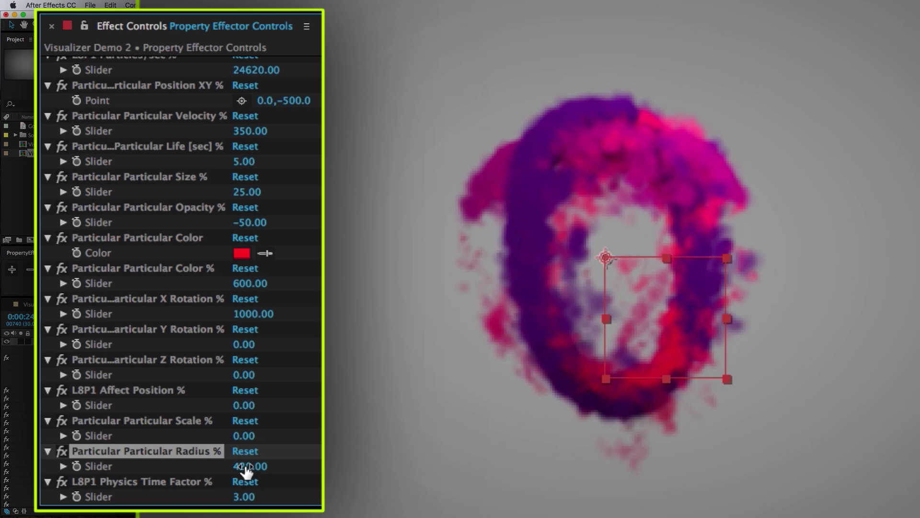
left_click(249, 435)
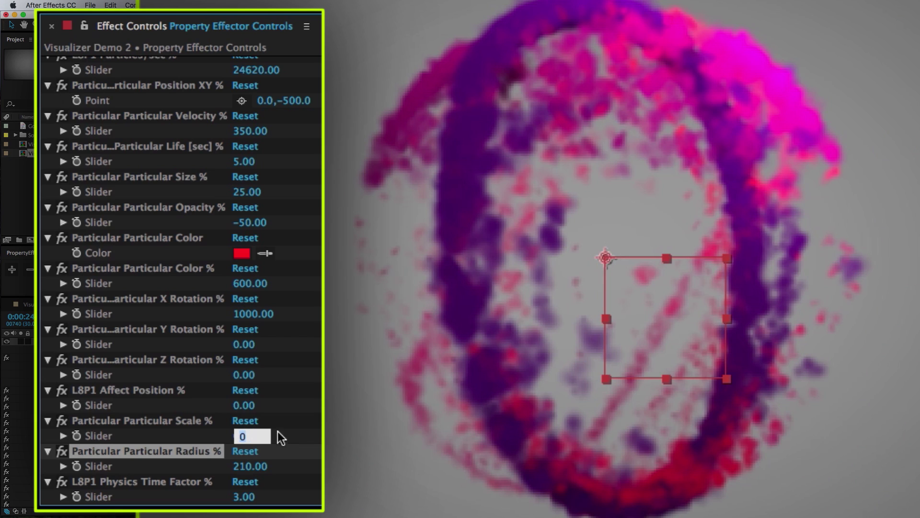
type("4")
key("Return")
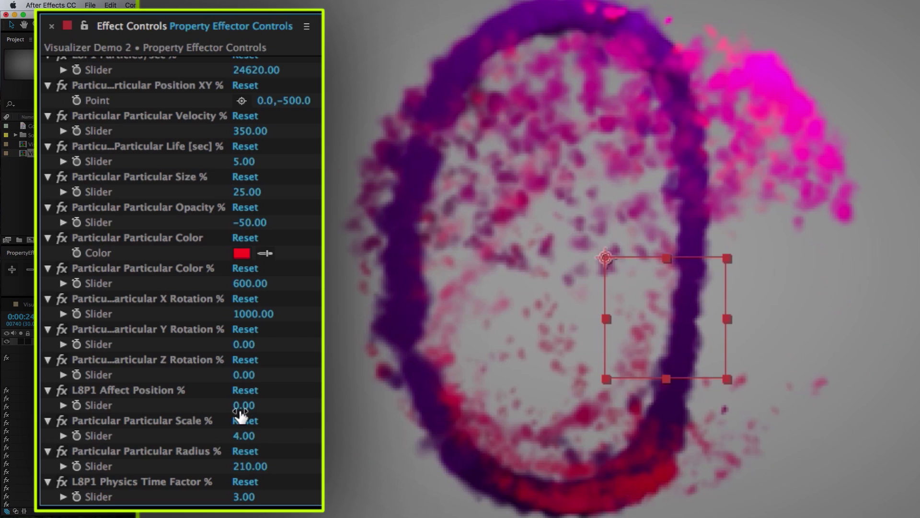
left_click(243, 407)
type("250")
key("Return")
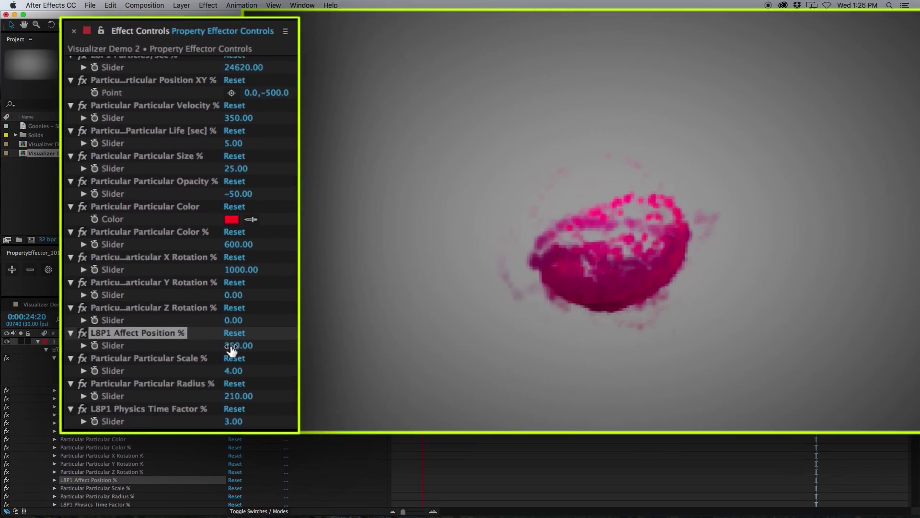
Lower the Affect Position effector amount to 50 and the Scale amount to 0.5
left_click(236, 346)
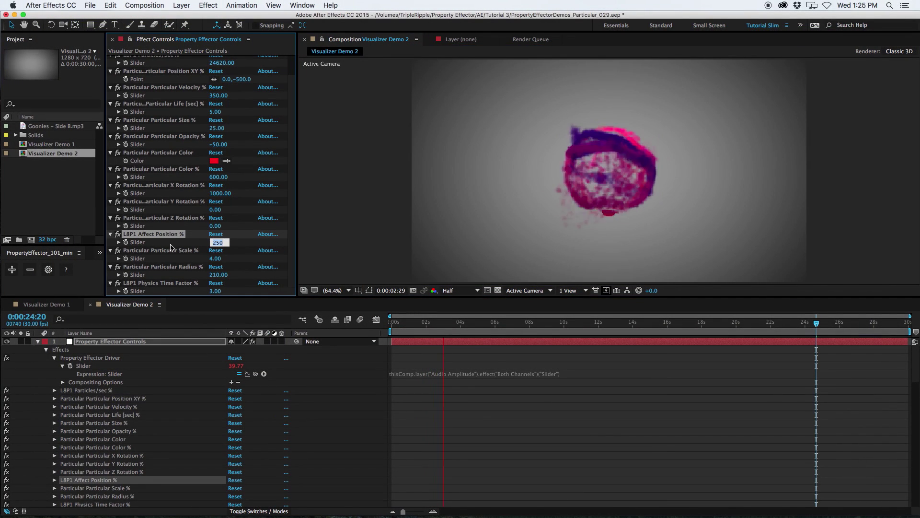
type("50")
key("Return")
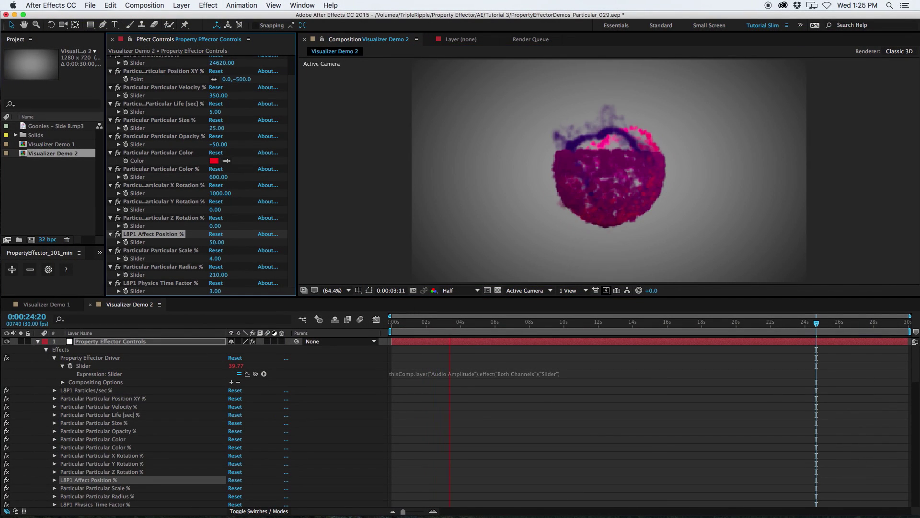
left_click(215, 258)
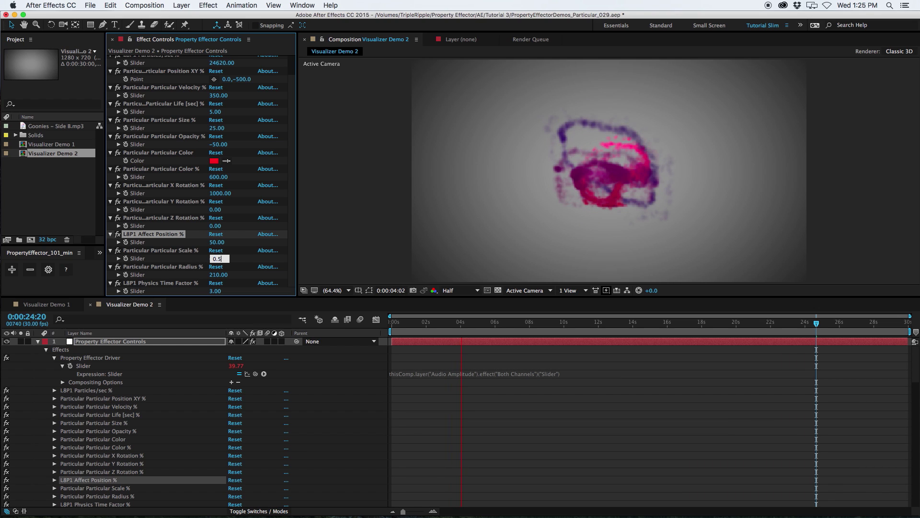
key("Return")
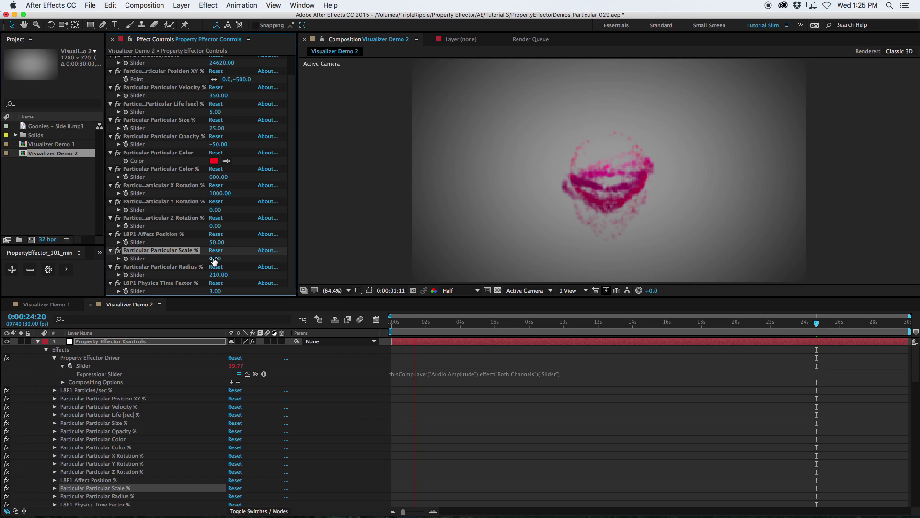
Stop the preview playback and set the Physics Time Factor effector amount to 5
key("space")
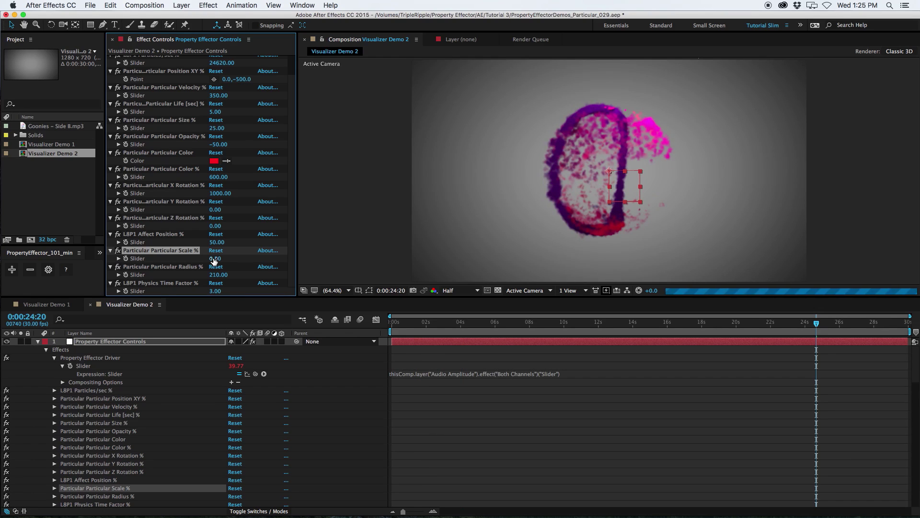
left_click(214, 259)
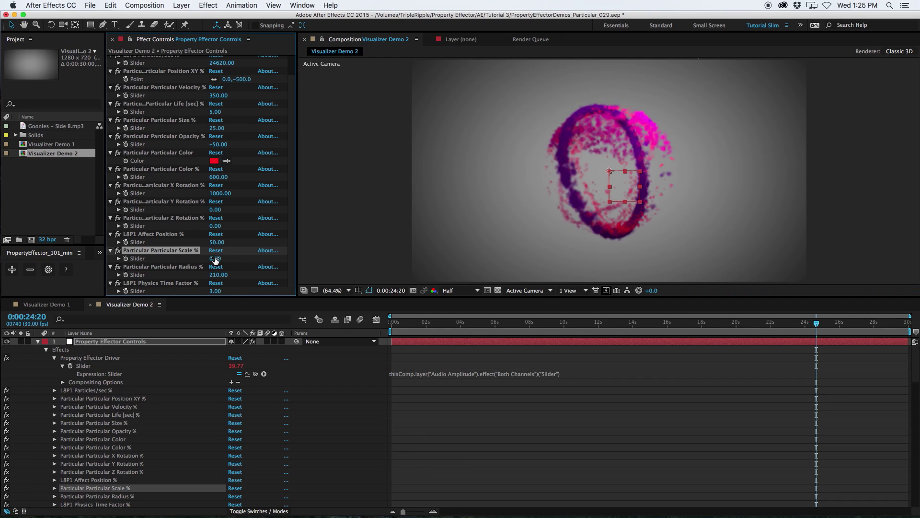
left_click(215, 291)
key("Return")
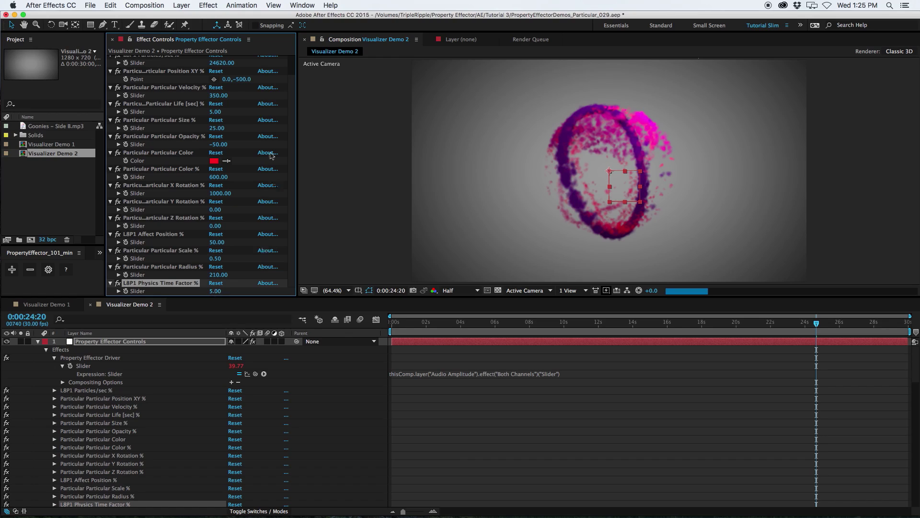
Raise the Velocity effector amount, checking around 14–17 seconds, then settle it near 1710
left_click_drag(207, 95, 254, 95)
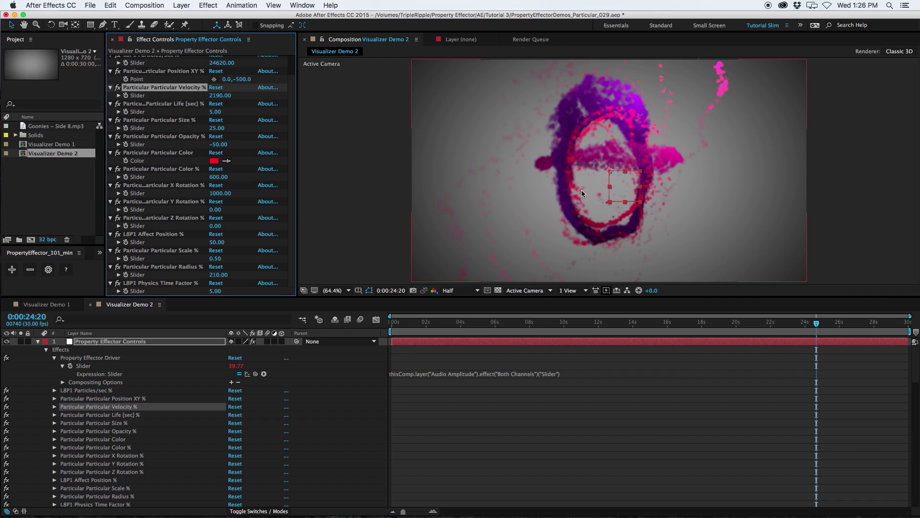
left_click(632, 327)
left_click_drag(631, 327, 699, 329)
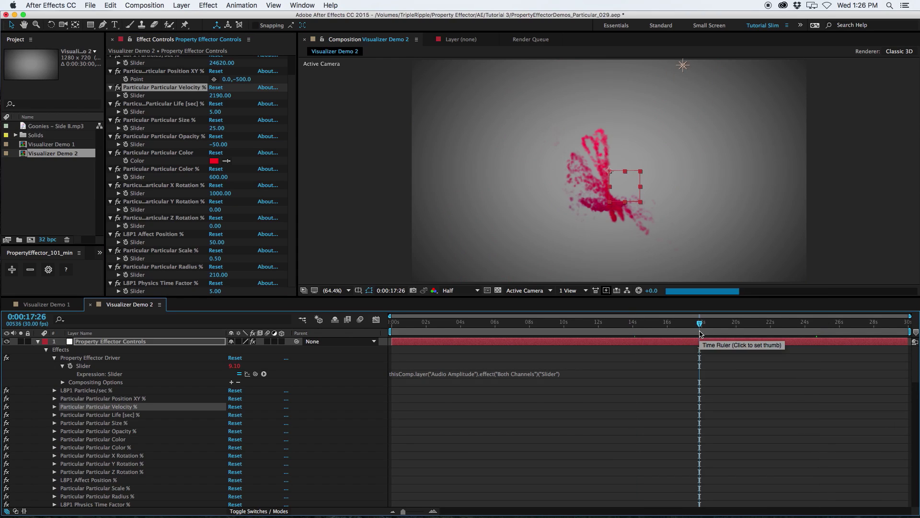
left_click_drag(215, 99, 190, 99)
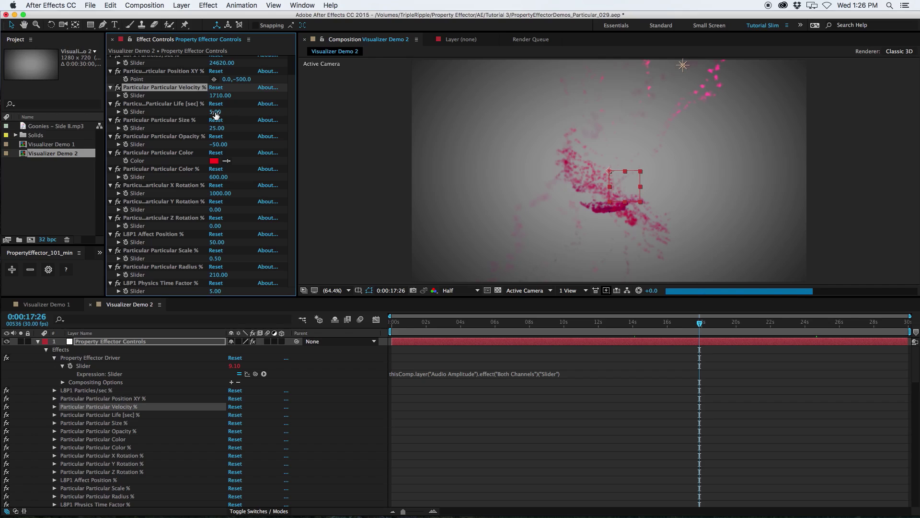
Move back to about 6 seconds and set the particle Size effector amount to 34
left_click(539, 324)
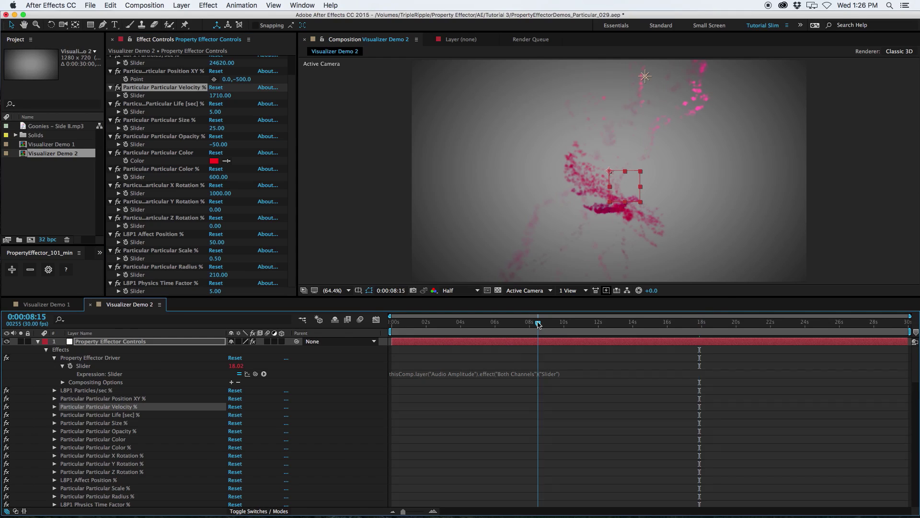
left_click_drag(538, 324, 505, 324)
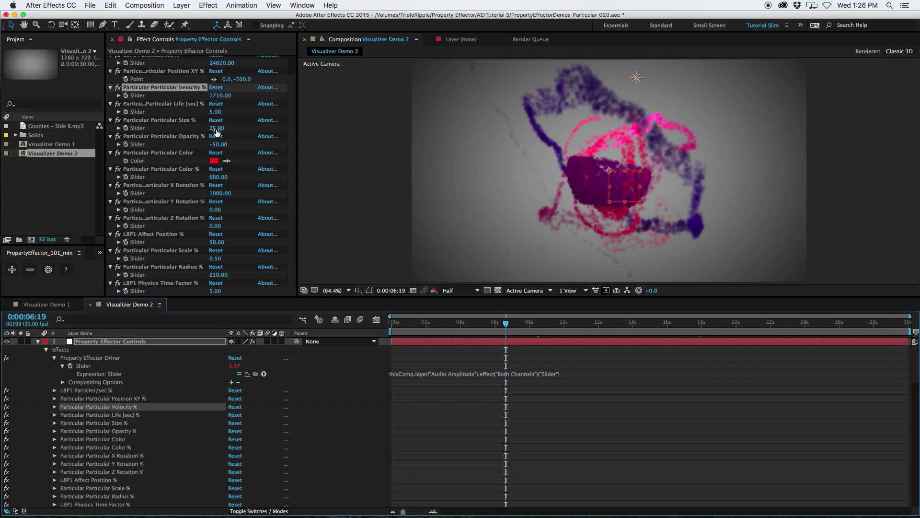
left_click_drag(217, 128, 228, 165)
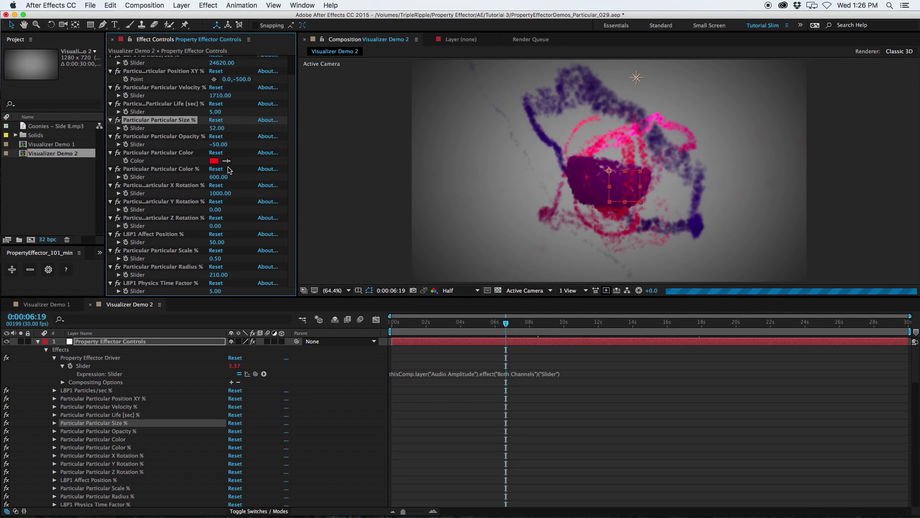
left_click_drag(218, 130, 224, 111)
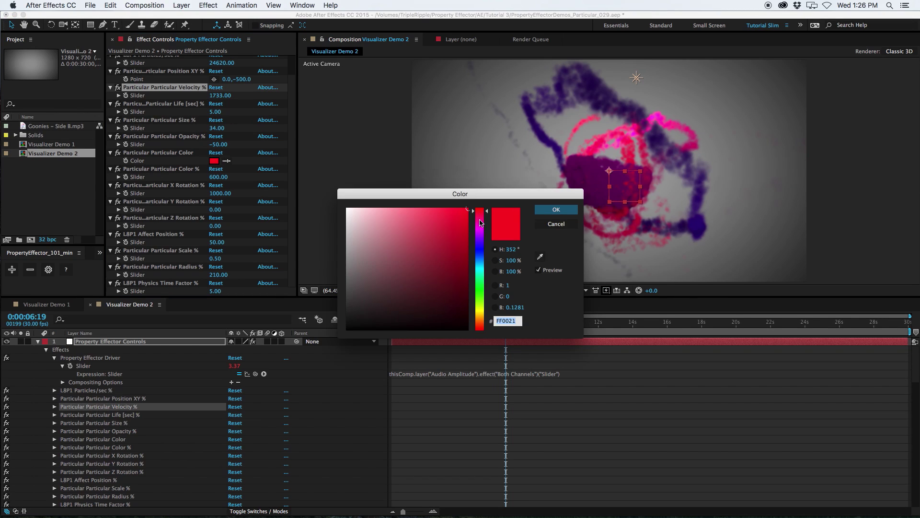
Change the effector colour from red to green and view the particles at about 22 seconds
left_click_drag(480, 223, 479, 283)
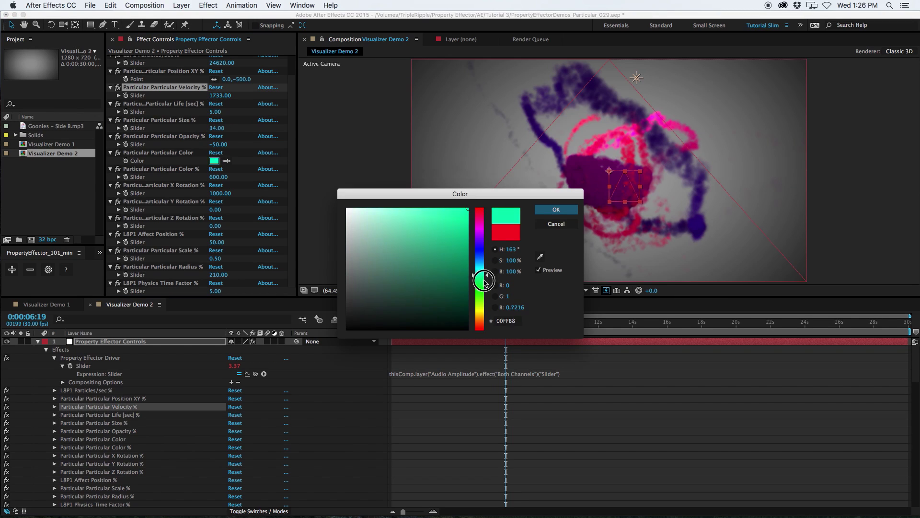
left_click(533, 210)
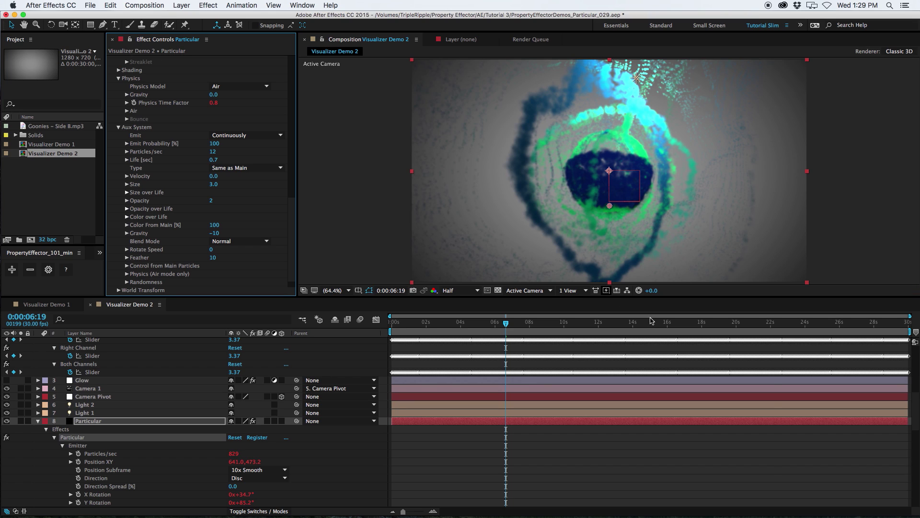
left_click(774, 323)
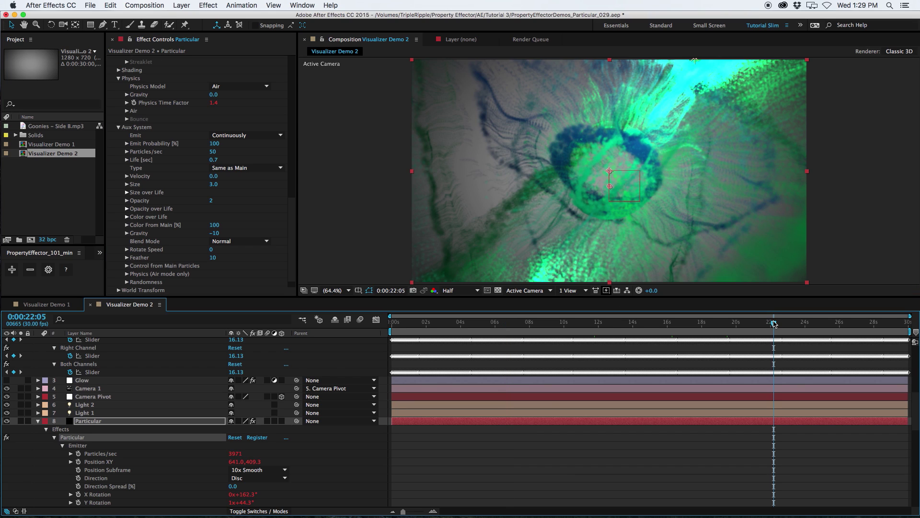